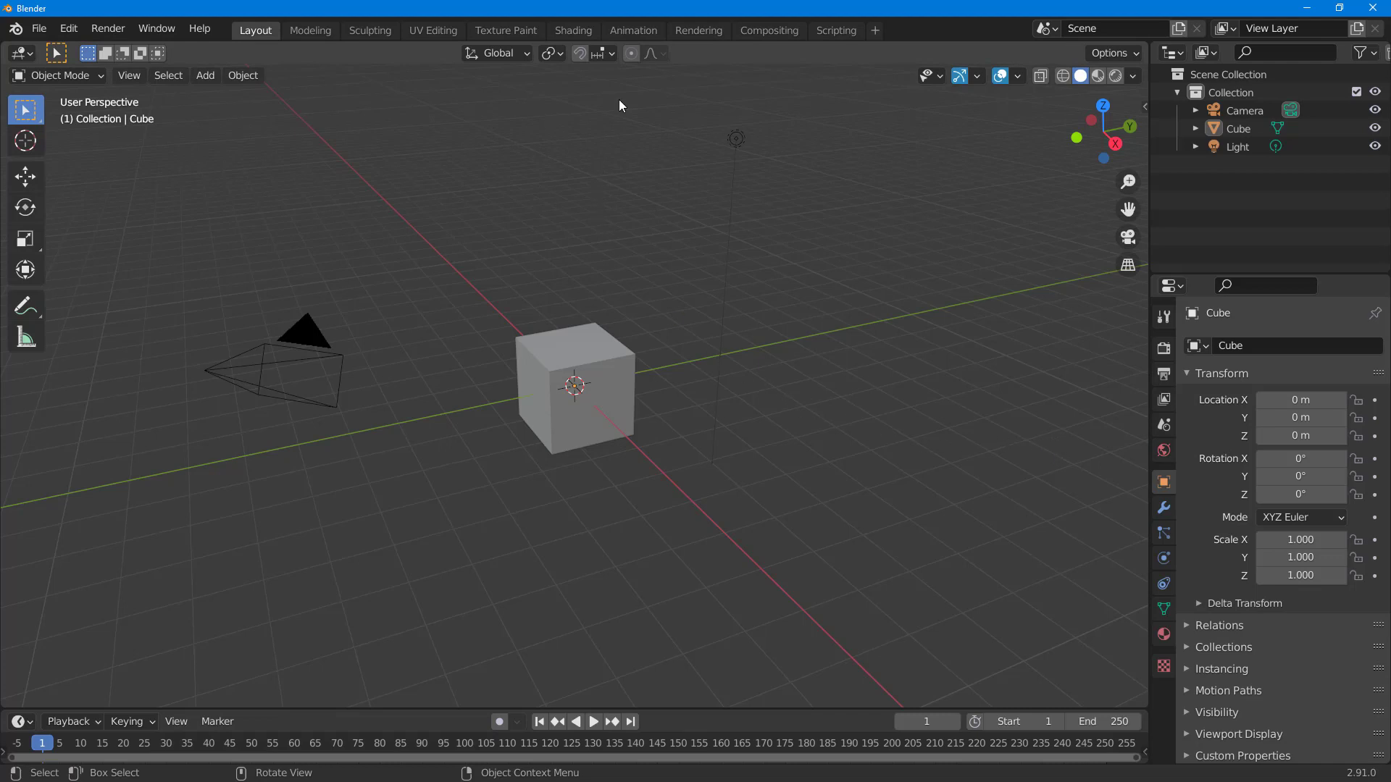
- Delete the default Cube and Light and add a mesh Cylinder in their place
{"action": "left_click_drag", "start_coordinate": [470, 240], "coordinate": [738, 481]}
{"action": "key", "text": "Delete"}
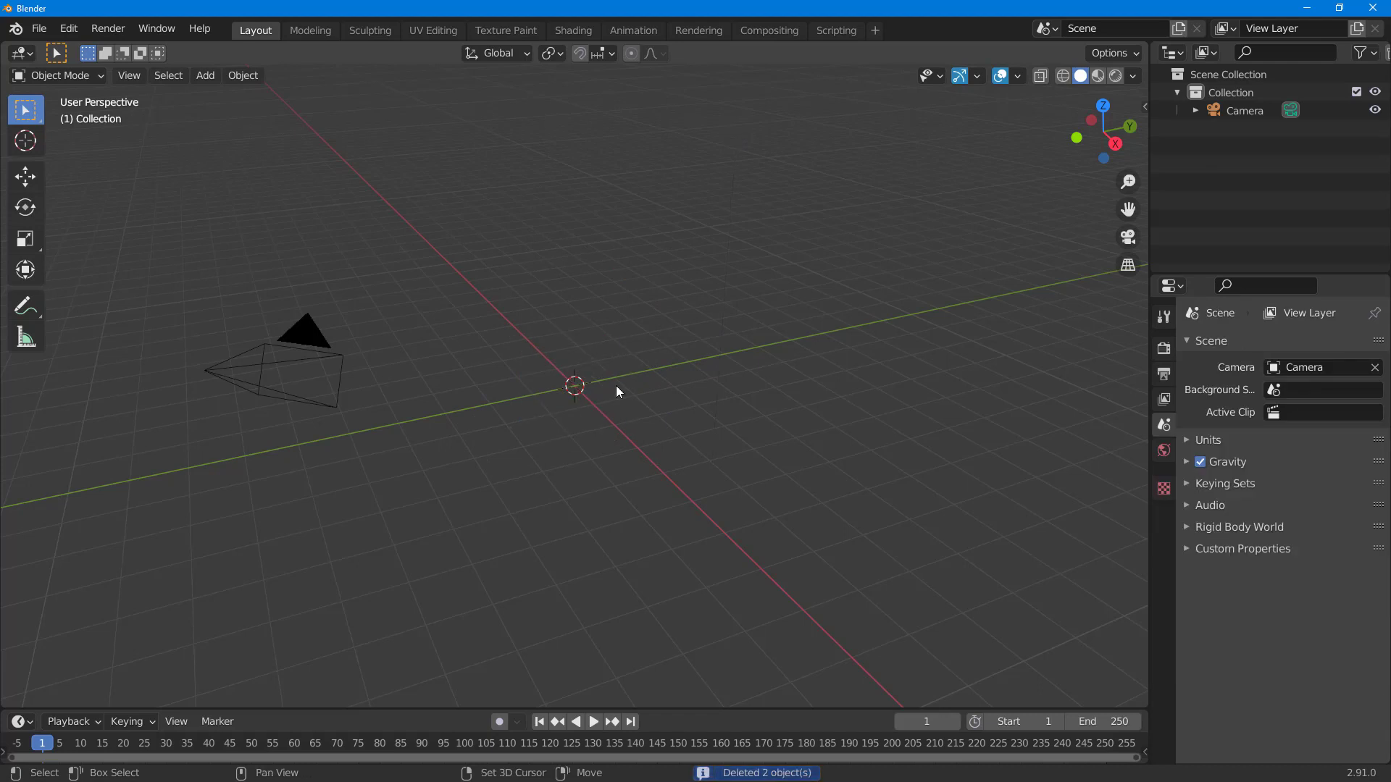
{"action": "key", "text": "shift+a"}
{"action": "mouse_move", "coordinate": [618, 393]}
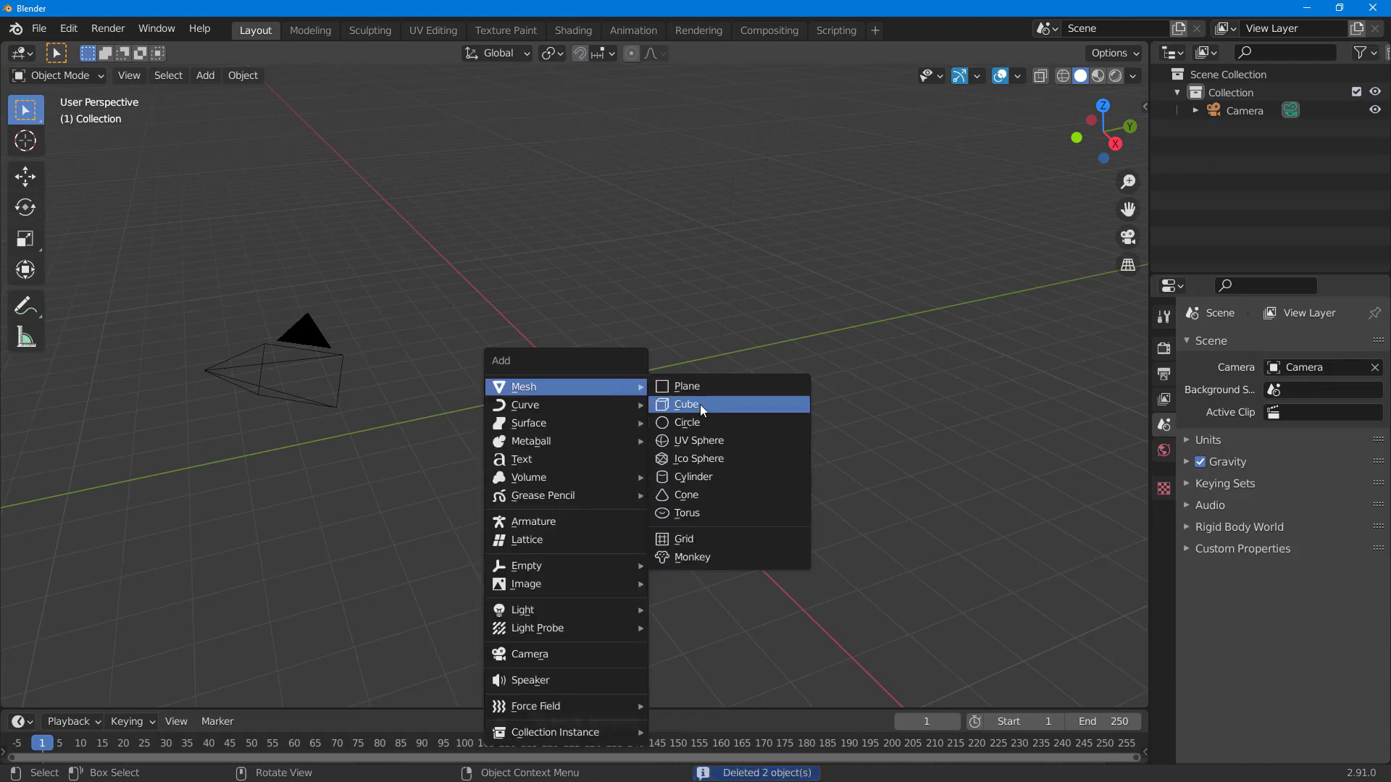
{"action": "left_click", "coordinate": [733, 476]}
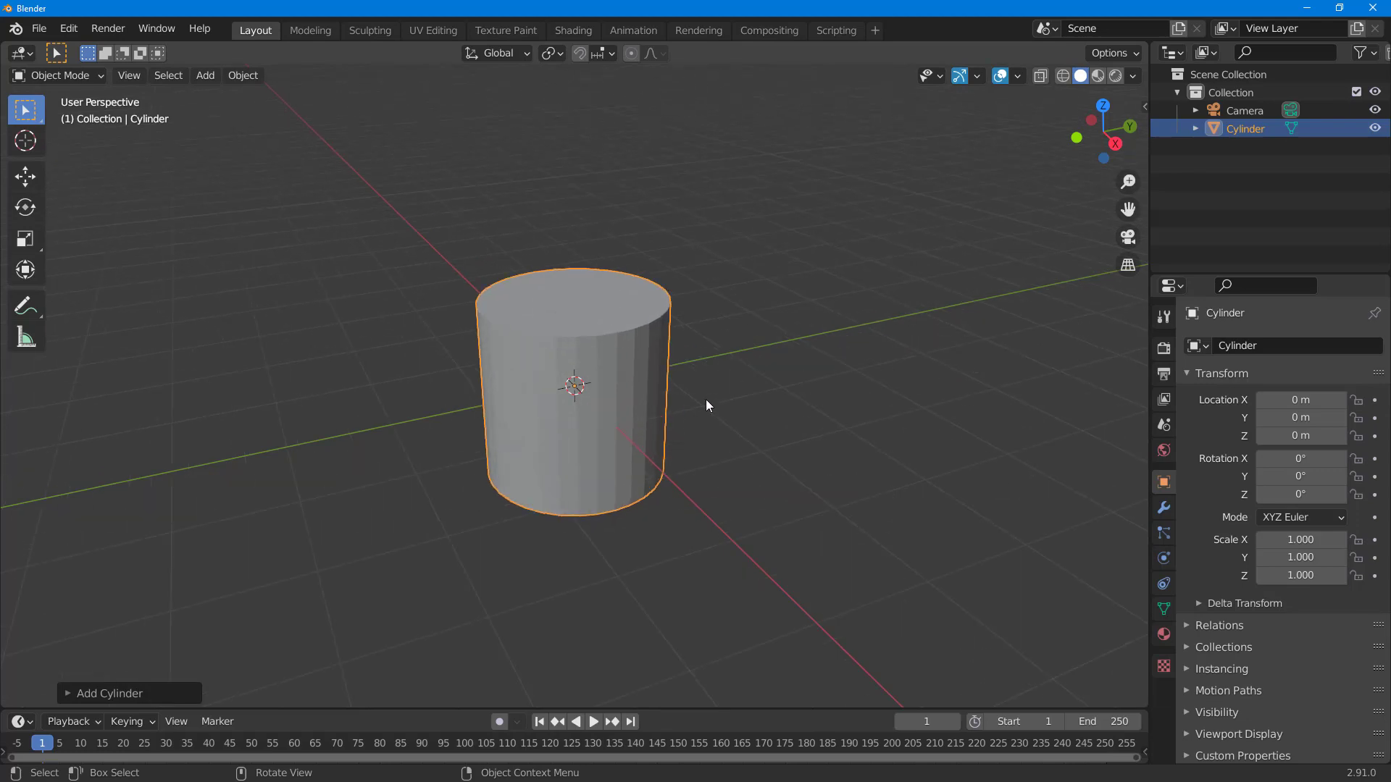
- In the Animation workspace, move the camera to the right and rotate it
{"action": "left_click", "coordinate": [629, 31]}
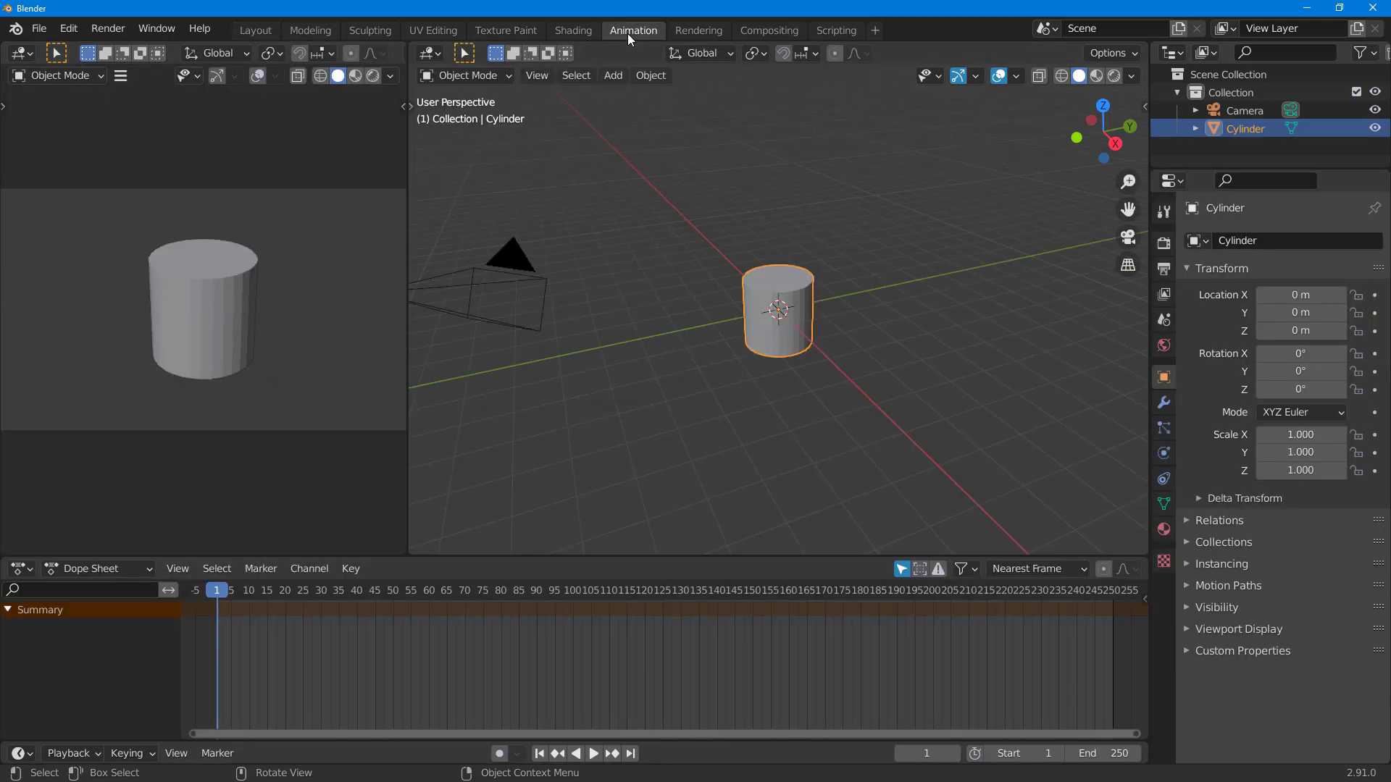
{"action": "key", "text": "b"}
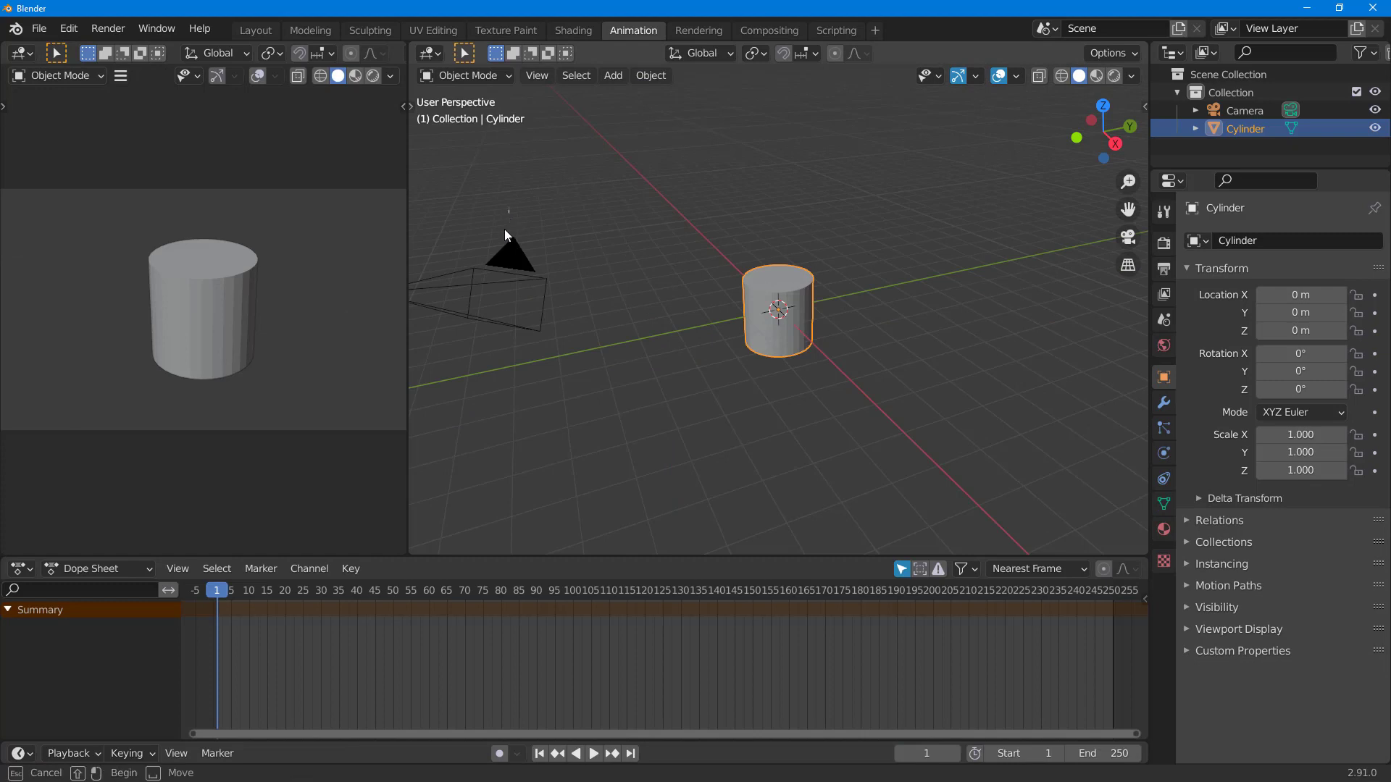
{"action": "left_click_drag", "start_coordinate": [508, 219], "coordinate": [435, 367]}
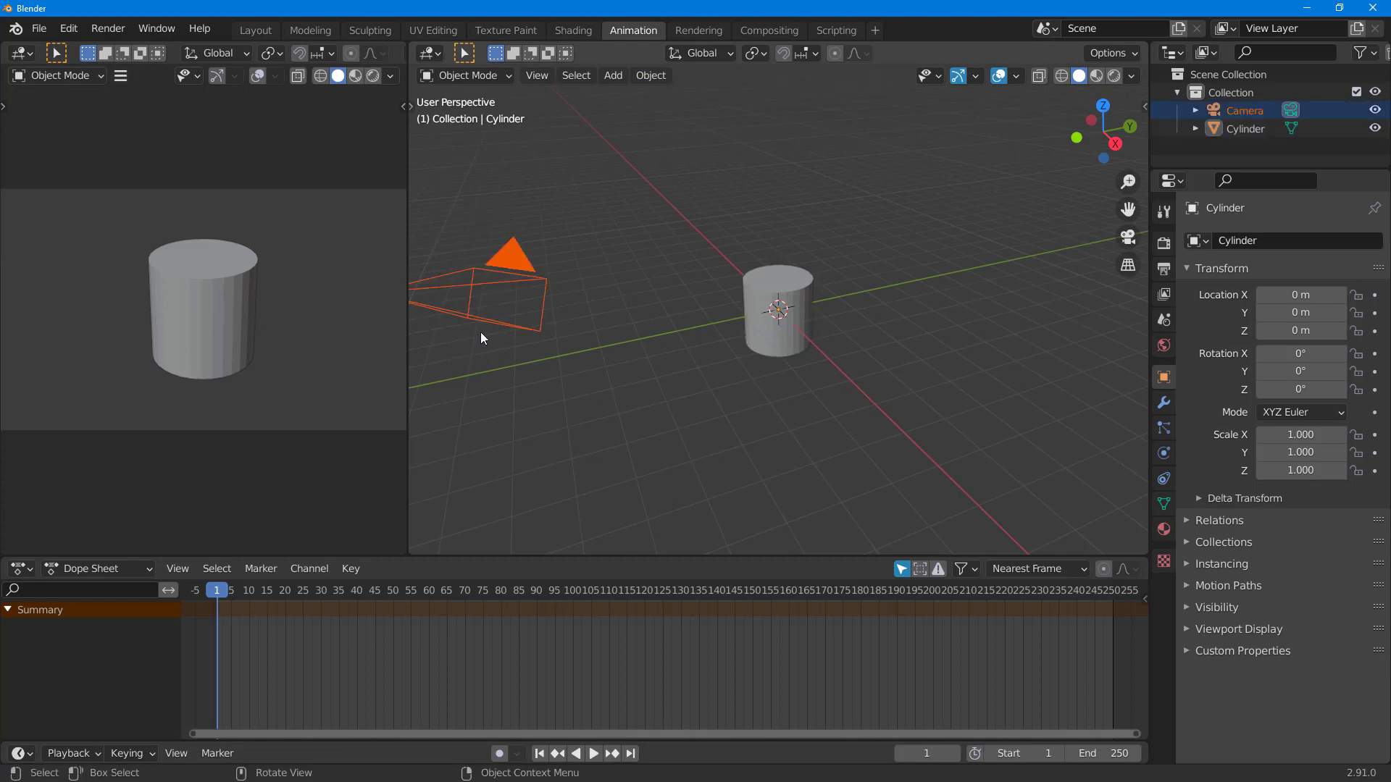
{"action": "key", "text": "t"}
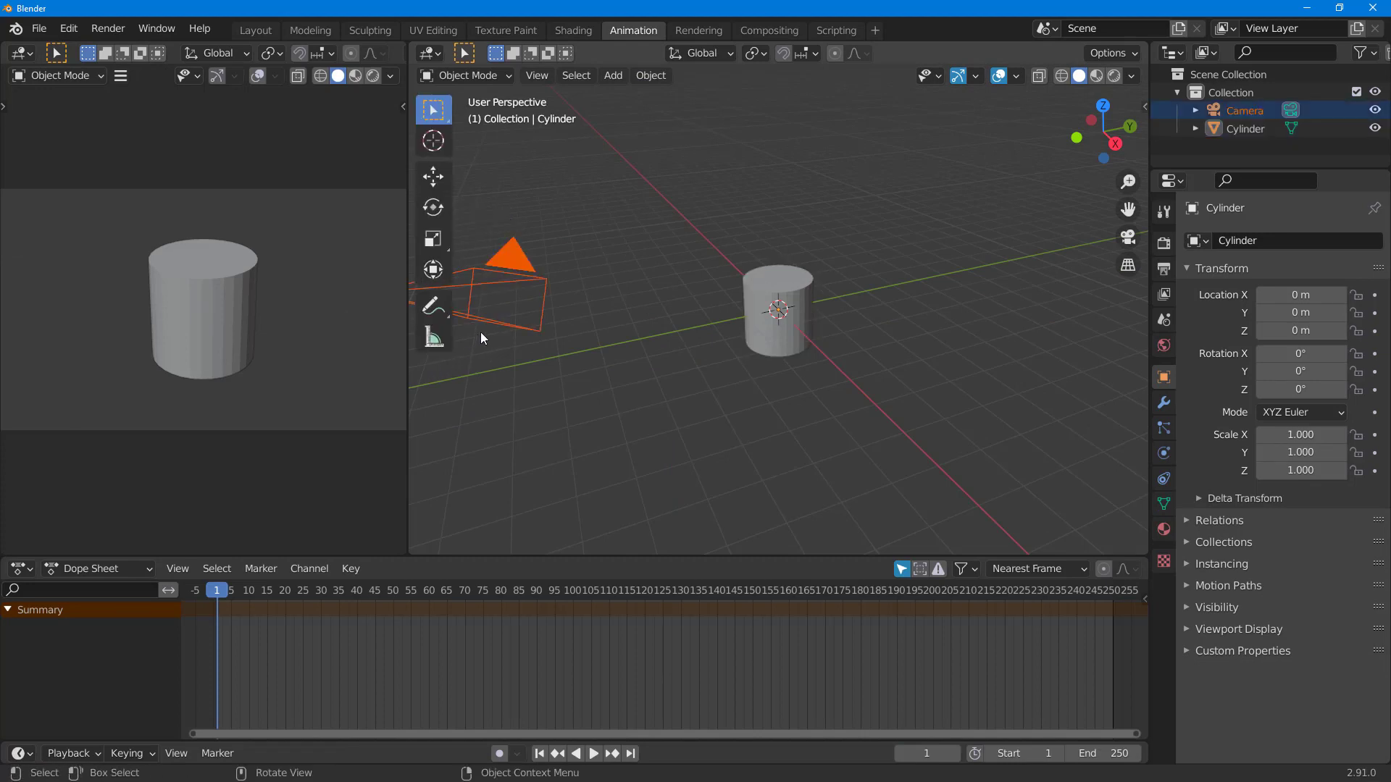
{"action": "left_click", "coordinate": [439, 179]}
{"action": "left_click_drag", "start_coordinate": [515, 288], "coordinate": [631, 314]}
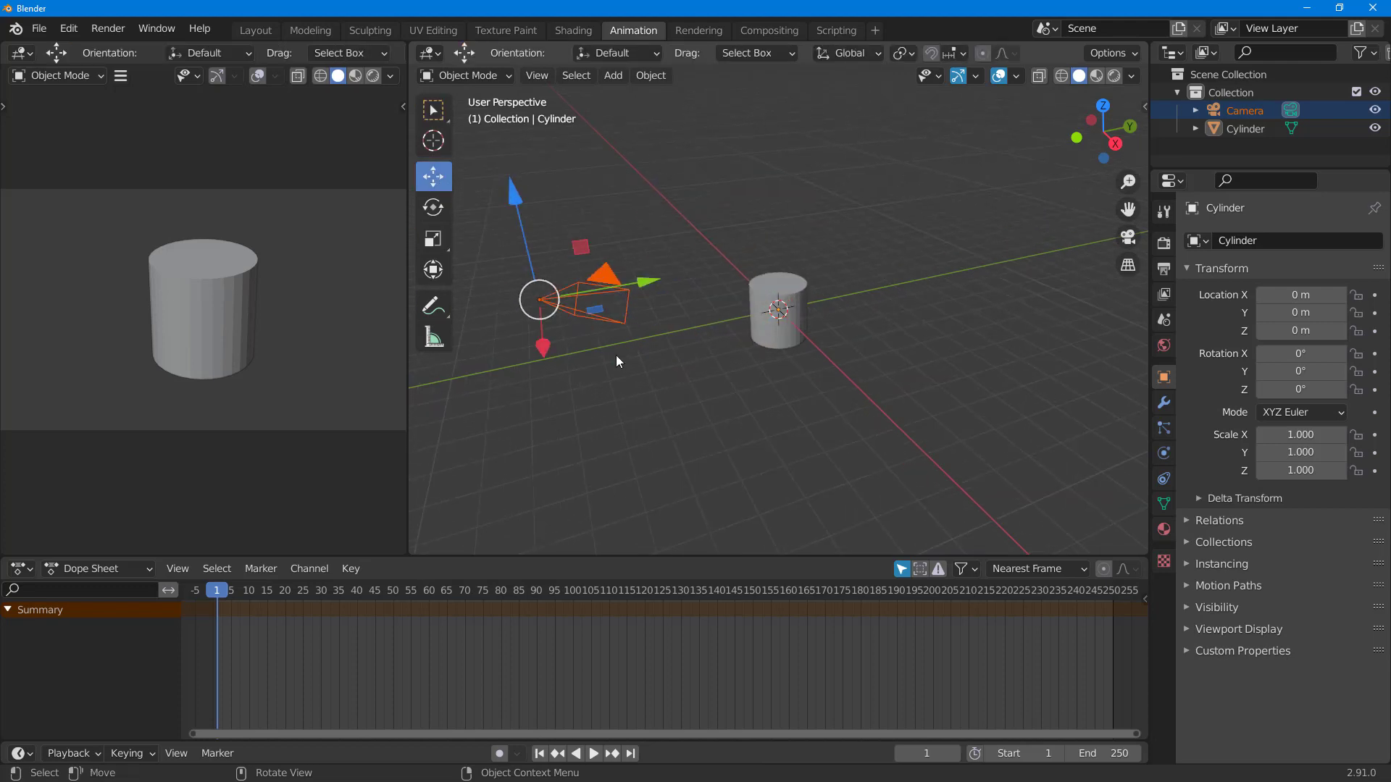
{"action": "mouse_move", "coordinate": [543, 346]}
{"action": "left_mouse_down"}
{"action": "mouse_move", "coordinate": [518, 336]}
{"action": "mouse_move", "coordinate": [542, 346]}
{"action": "left_mouse_up"}
{"action": "left_click", "coordinate": [435, 213]}
{"action": "left_click_drag", "start_coordinate": [567, 209], "coordinate": [561, 212]}
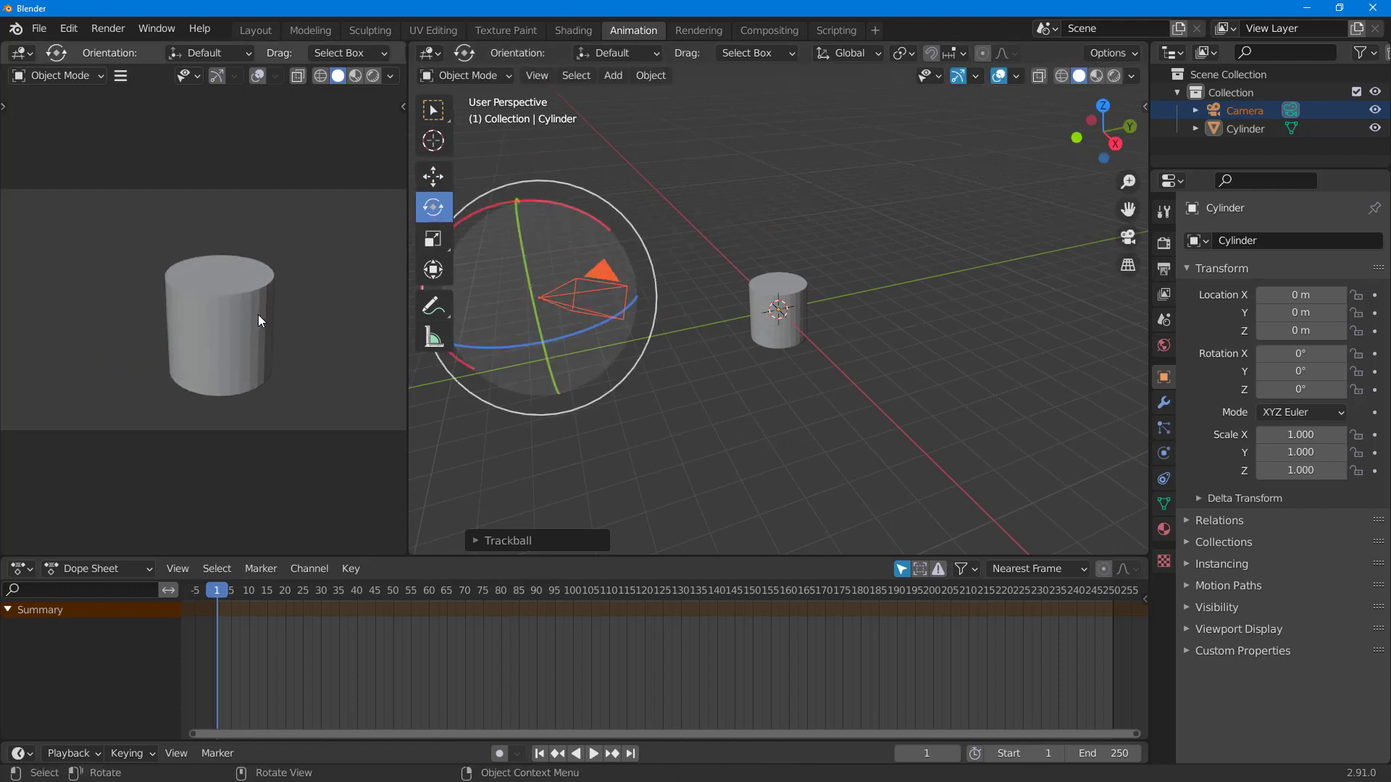
- Tilt the cylinder slightly to about -0.5°, 0.9° and 2.1°
{"action": "left_click", "coordinate": [758, 287]}
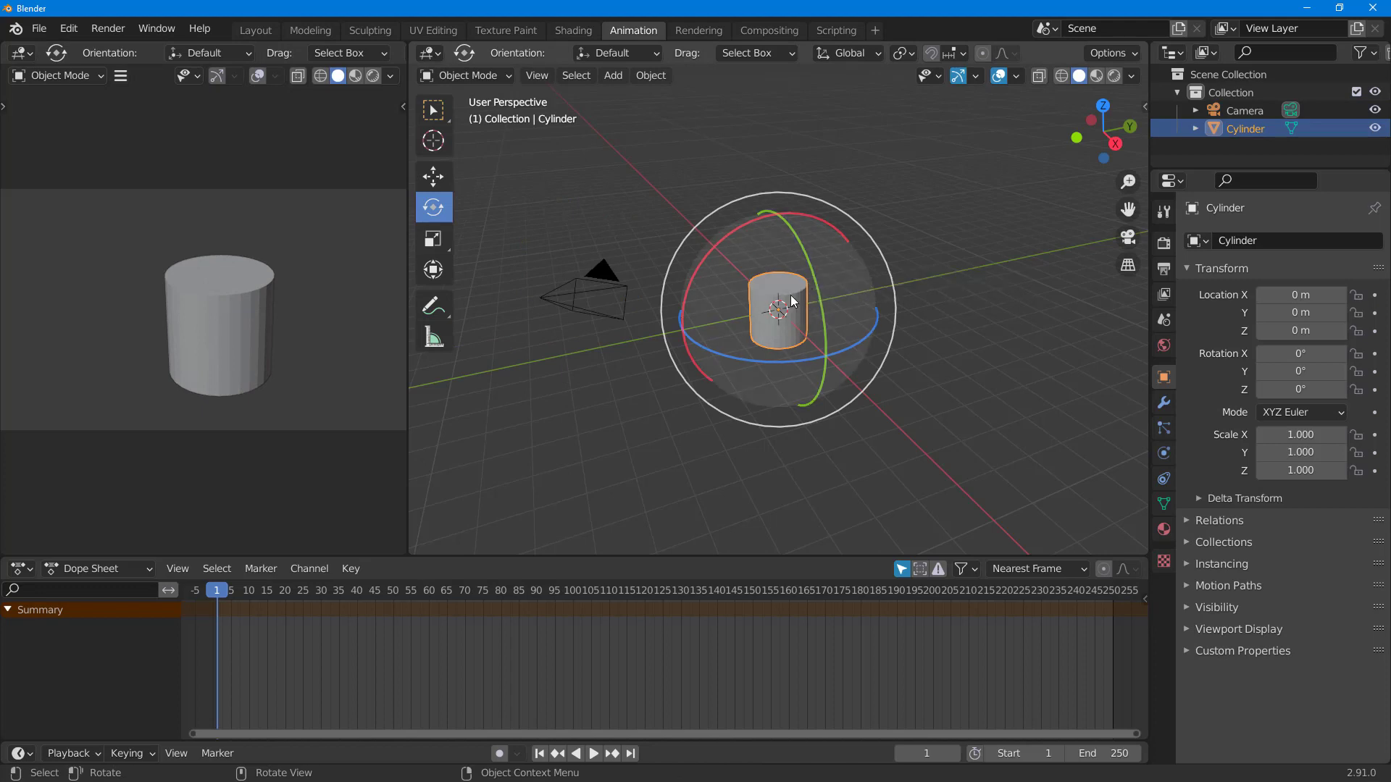
{"action": "left_click_drag", "start_coordinate": [764, 233], "coordinate": [775, 223]}
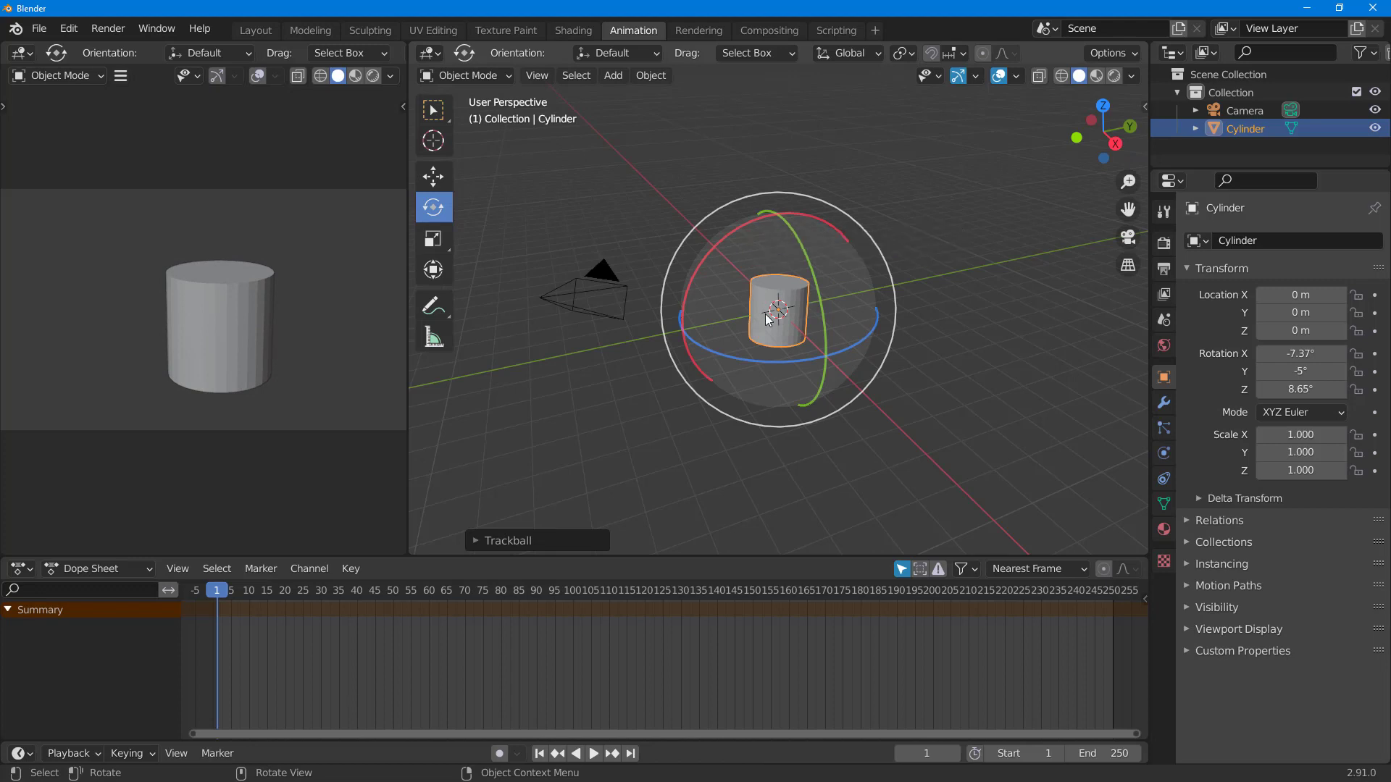
{"action": "mouse_move", "coordinate": [786, 290]}
{"action": "left_mouse_down"}
{"action": "mouse_move", "coordinate": [795, 271]}
{"action": "mouse_move", "coordinate": [781, 284]}
{"action": "left_mouse_up"}
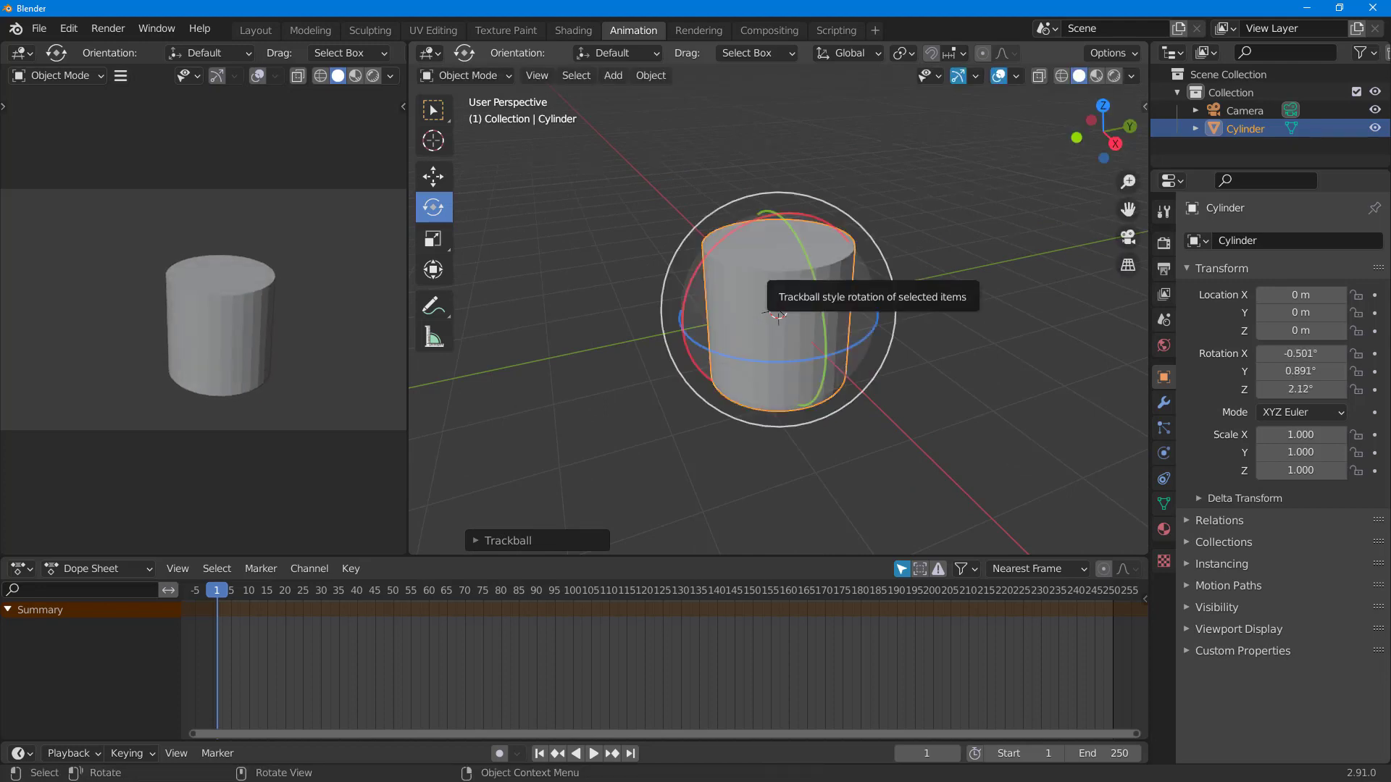
- Insert a Location, Rotation & Scale keyframe at frame 1, then play and scrub to frame 53
{"action": "key", "text": "i"}
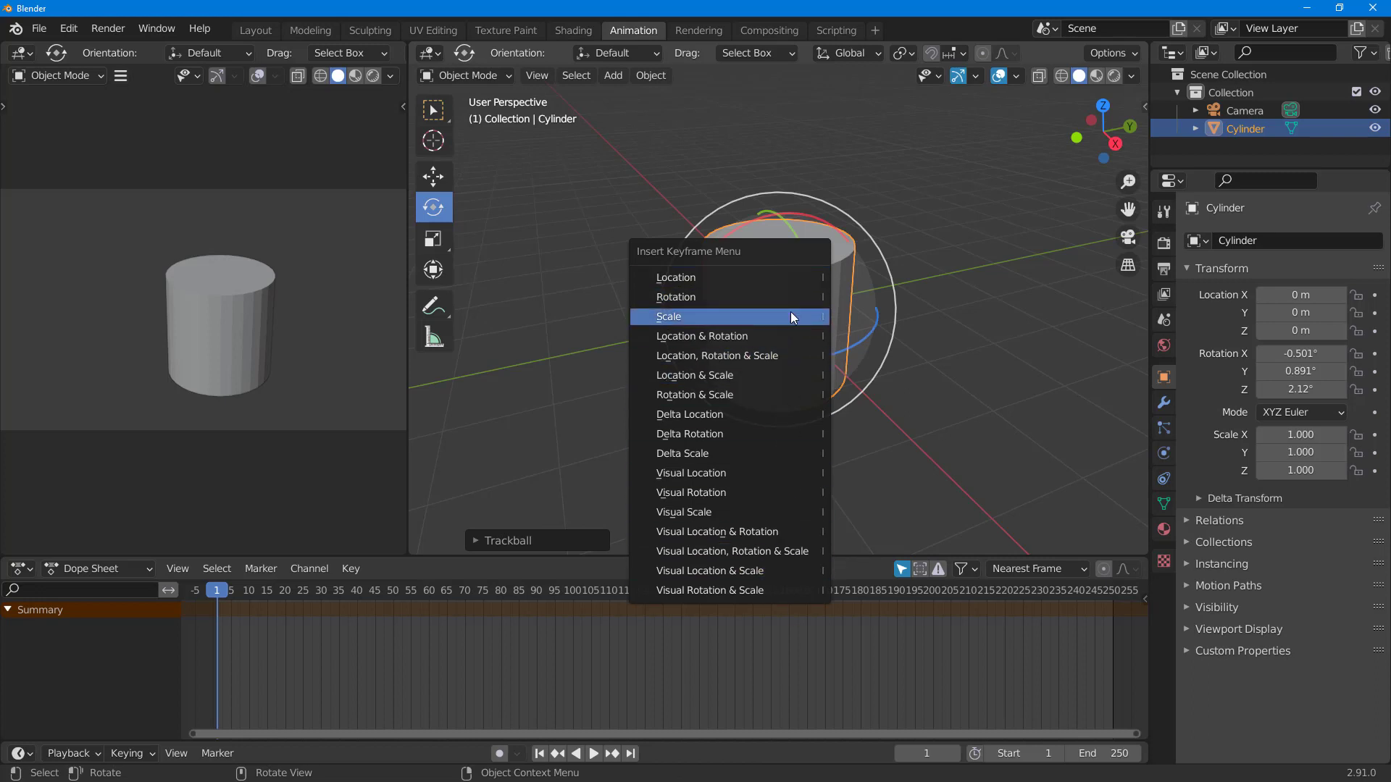
{"action": "left_click", "coordinate": [776, 354]}
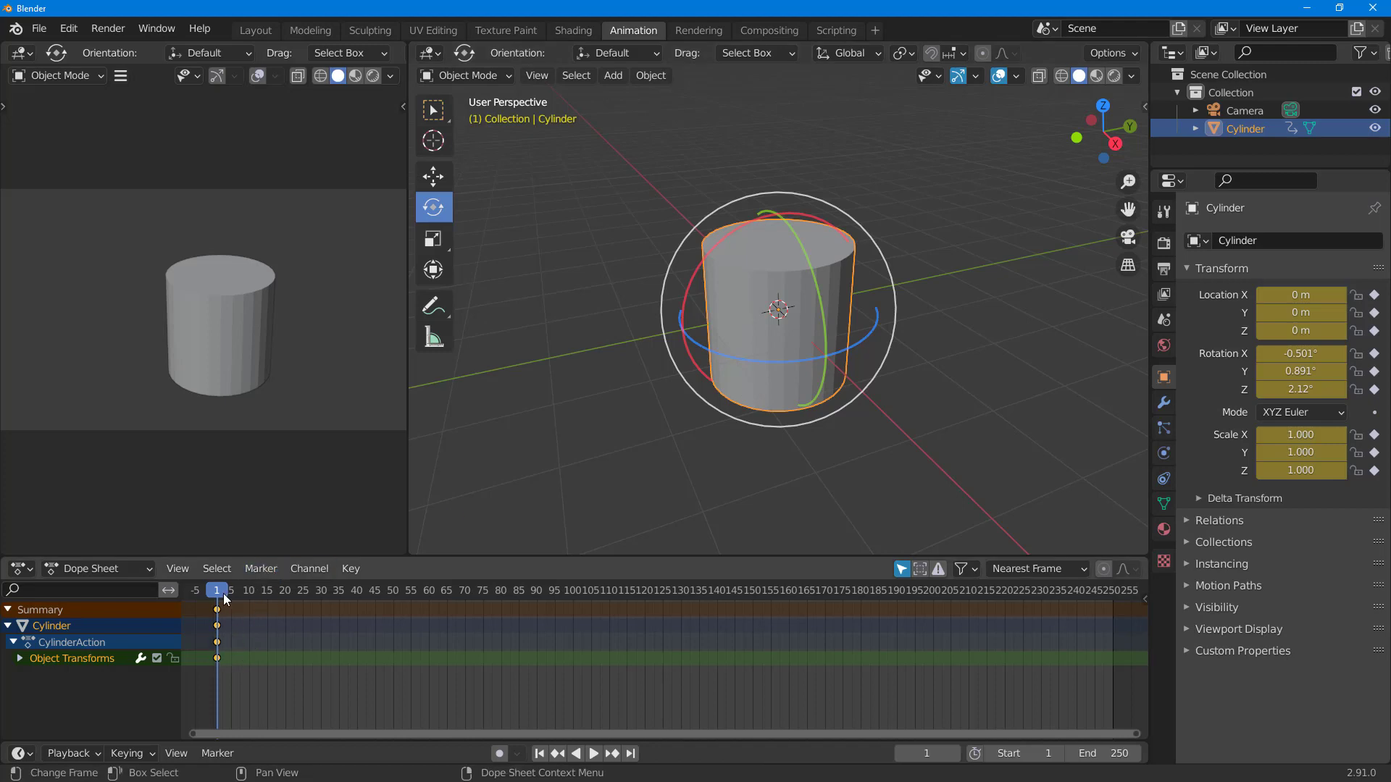
{"action": "key", "text": "space"}
{"action": "left_click_drag", "start_coordinate": [214, 593], "coordinate": [213, 609]}
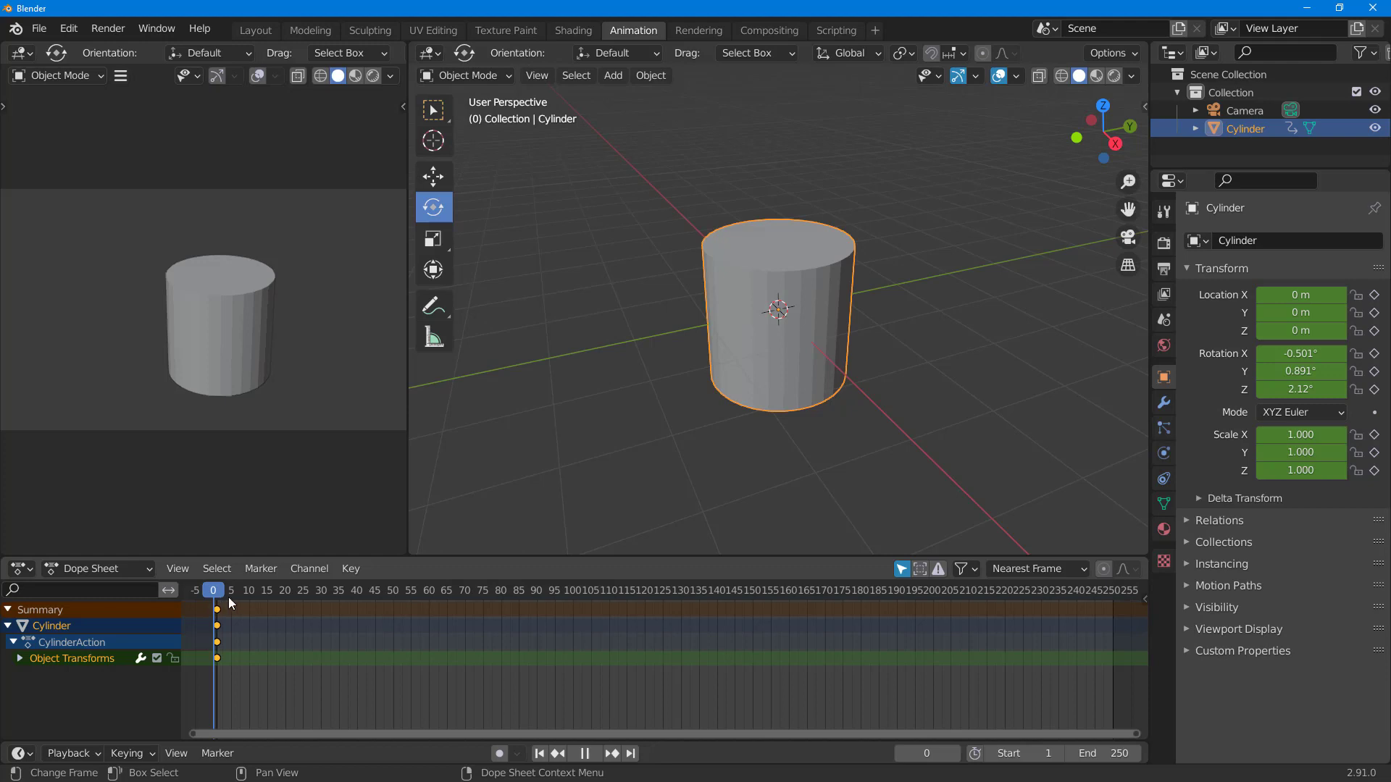
{"action": "key", "text": "Escape"}
{"action": "key", "text": "space"}
{"action": "left_click", "coordinate": [216, 592]}
{"action": "mouse_move", "coordinate": [216, 596]}
{"action": "left_mouse_down"}
{"action": "mouse_move", "coordinate": [427, 599]}
{"action": "mouse_move", "coordinate": [224, 610]}
{"action": "left_mouse_up"}
{"action": "key", "text": "space"}
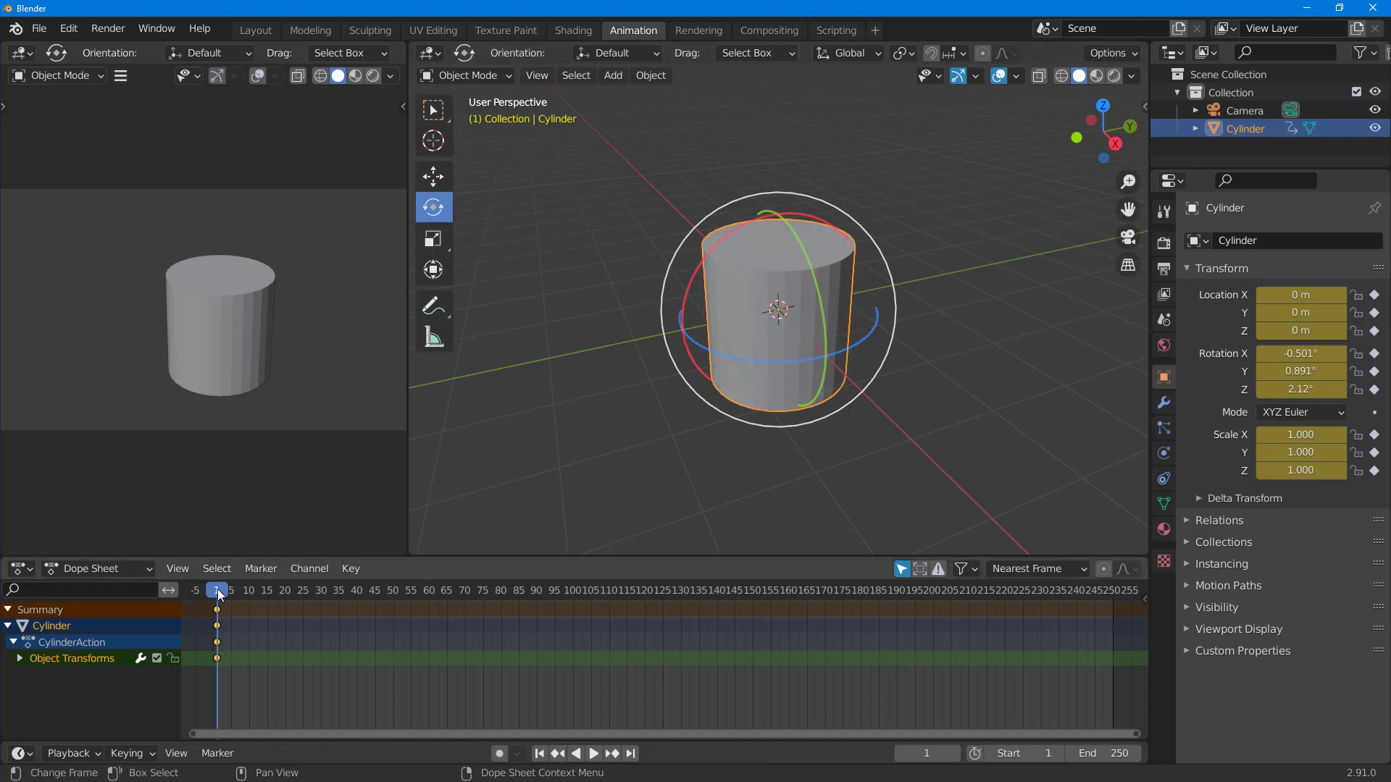
- Go to frame 60 and rotate the cylinder to about 29.2°, 46.1°, 31°
{"action": "key", "text": "space"}
{"action": "left_click_drag", "start_coordinate": [347, 594], "coordinate": [428, 597]}
{"action": "key", "text": "space"}
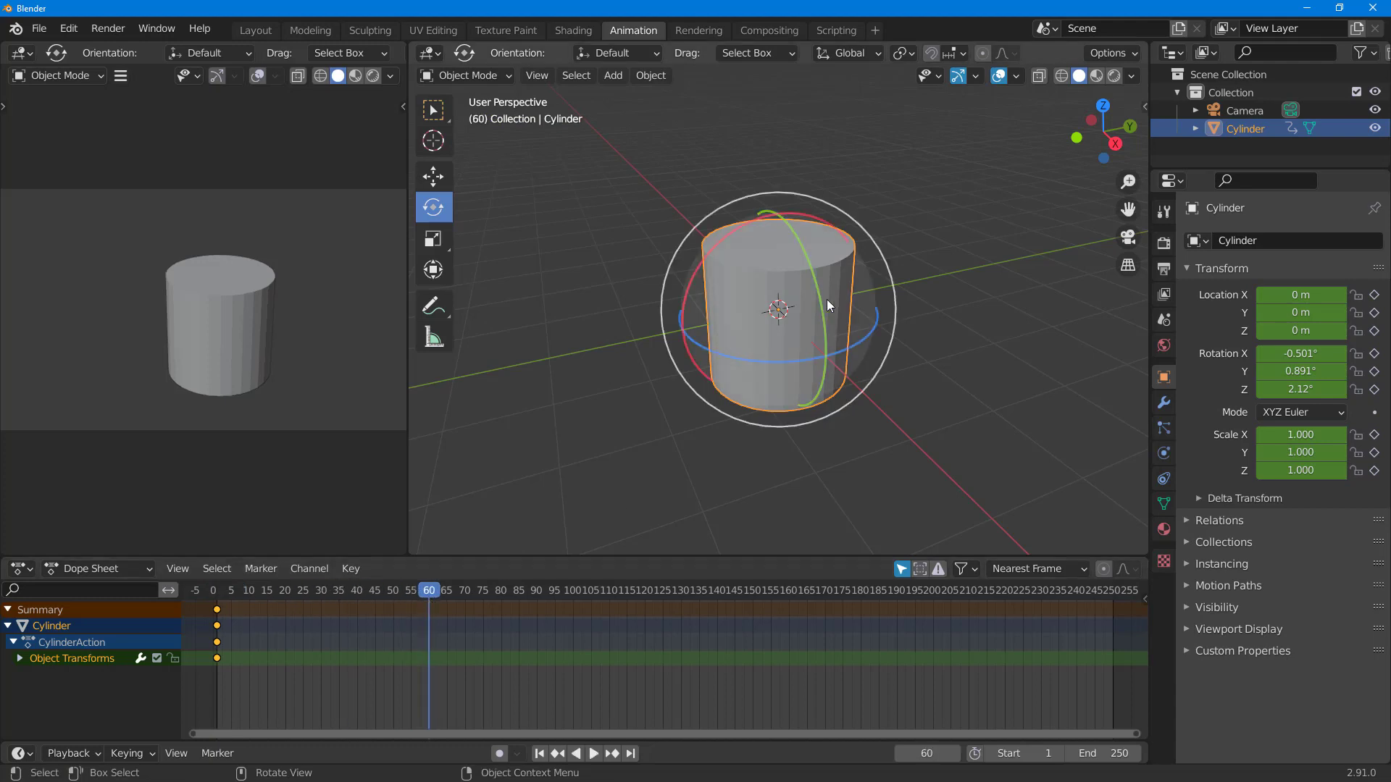
{"action": "left_click_drag", "start_coordinate": [801, 253], "coordinate": [557, 284]}
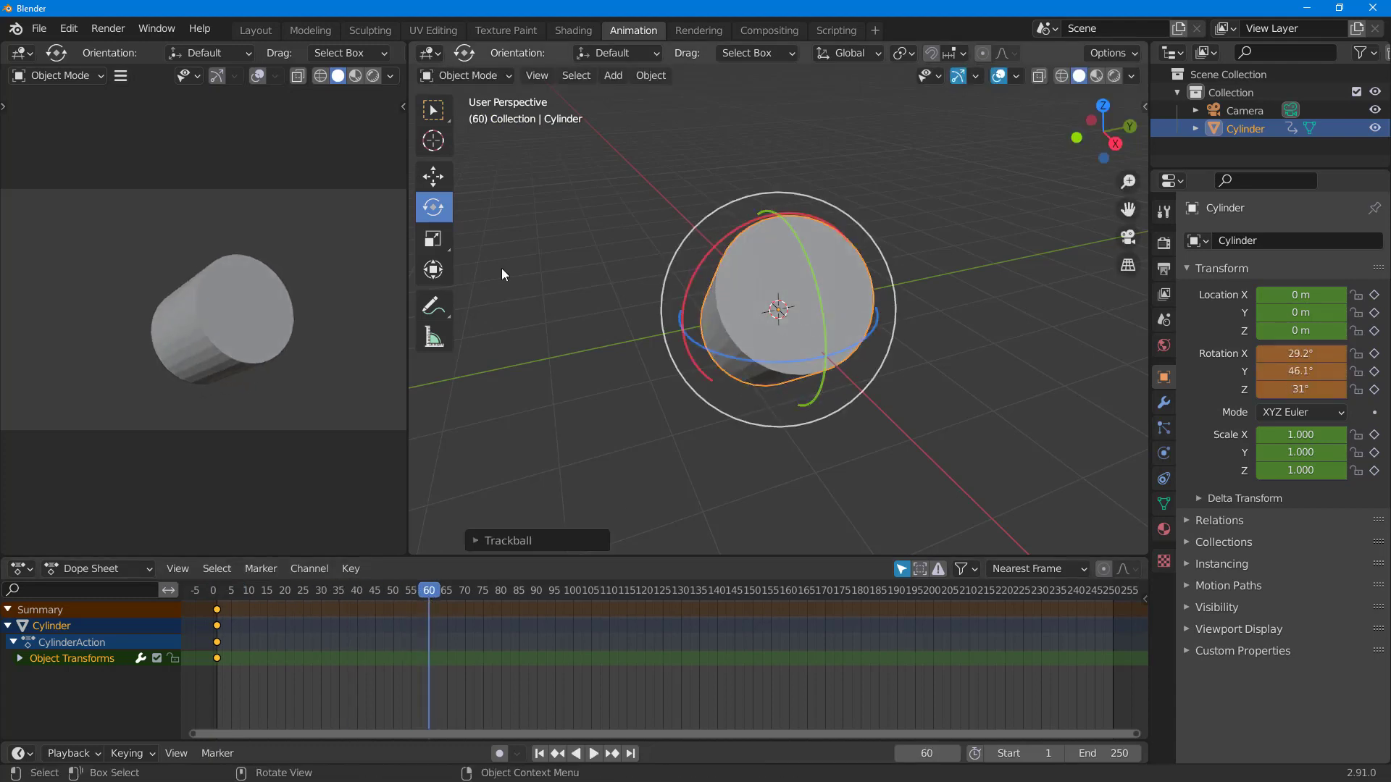
- Scale the cylinder up to about 1.5 and move it to -0.746, -0.973, 0.581 m
{"action": "left_click", "coordinate": [434, 271]}
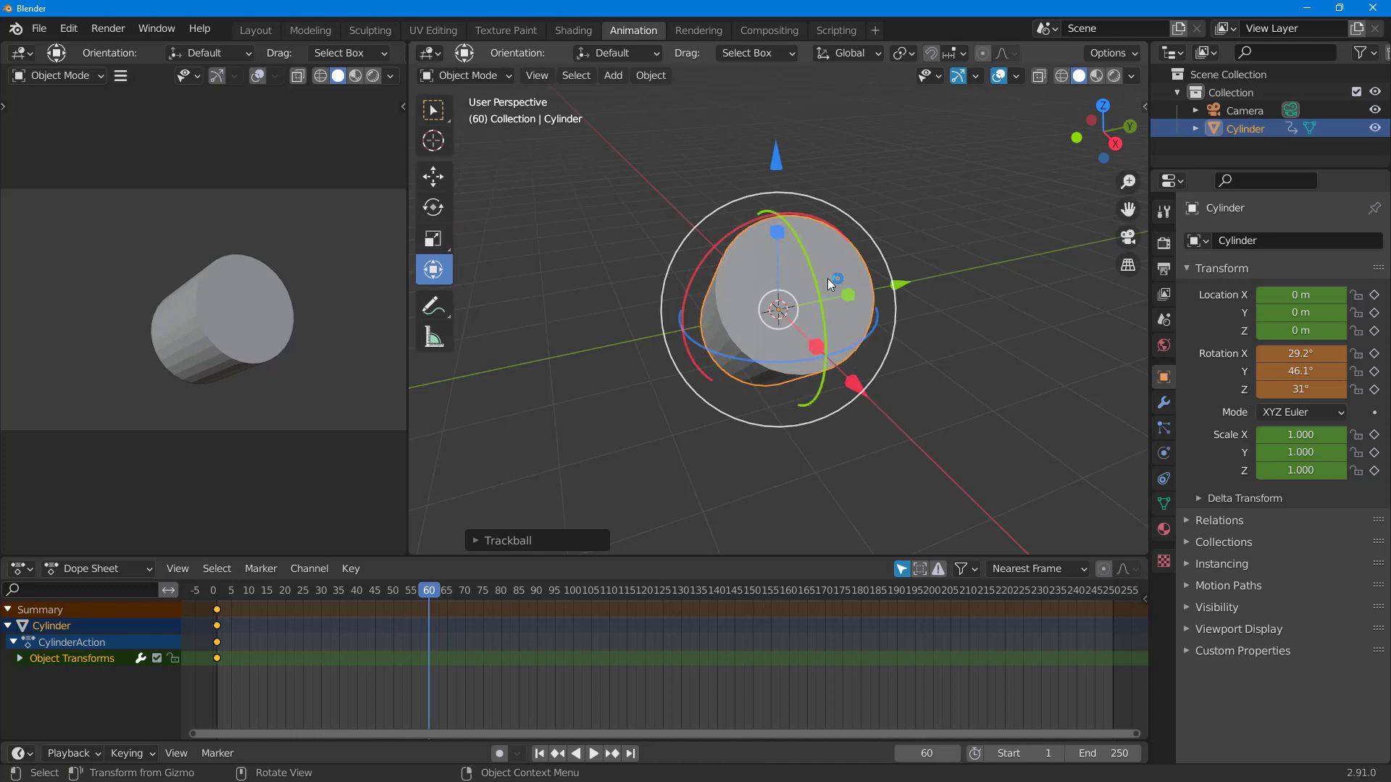
{"action": "left_click_drag", "start_coordinate": [823, 275], "coordinate": [849, 290]}
{"action": "key", "text": "s"}
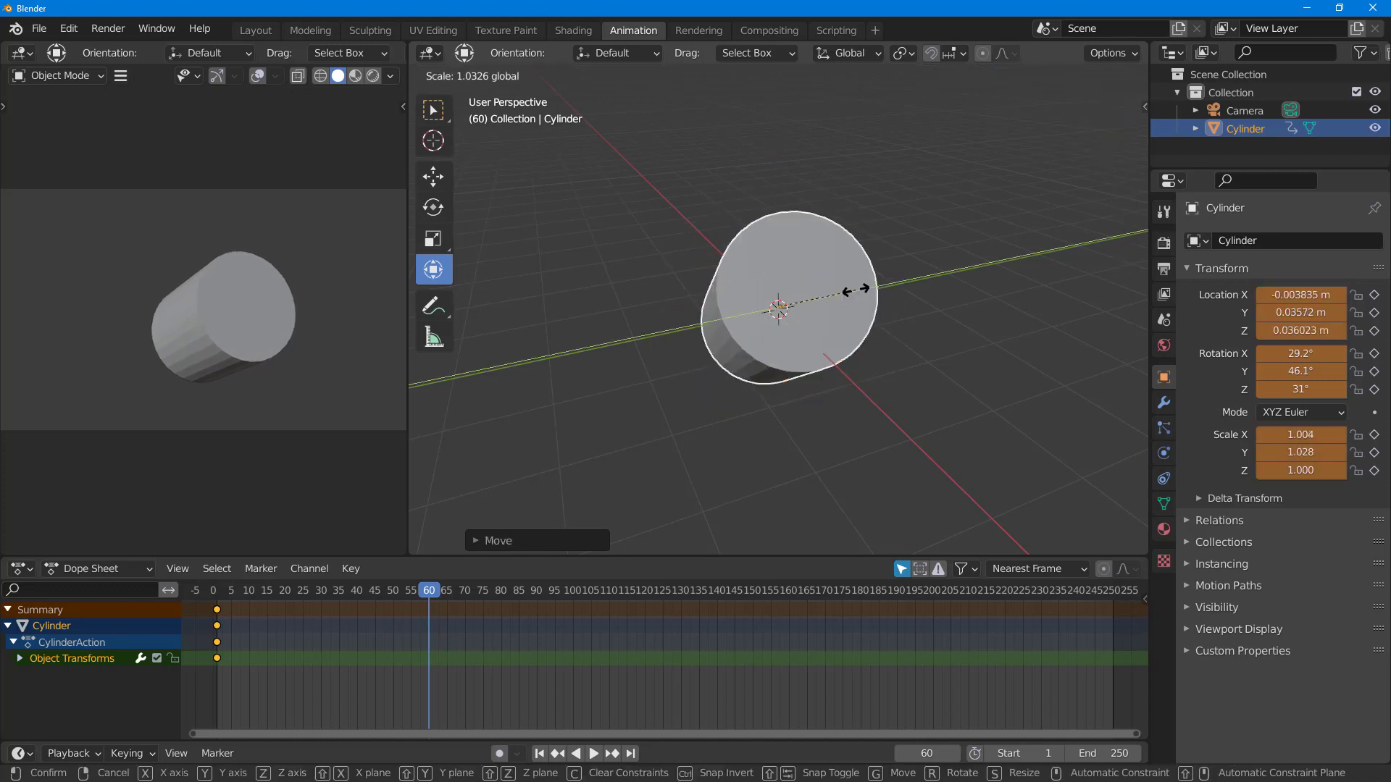
{"action": "left_click", "coordinate": [862, 288]}
{"action": "key", "text": "s"}
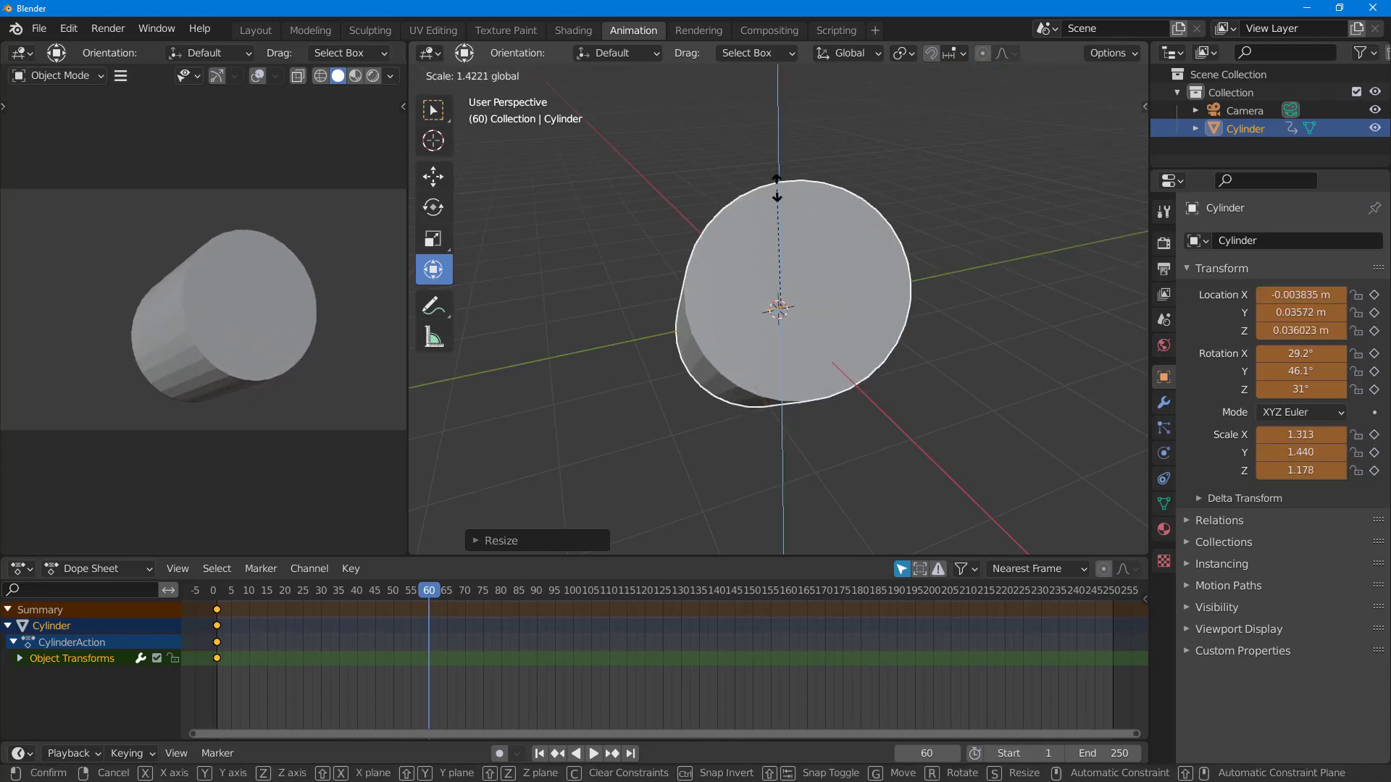
{"action": "left_click", "coordinate": [772, 170]}
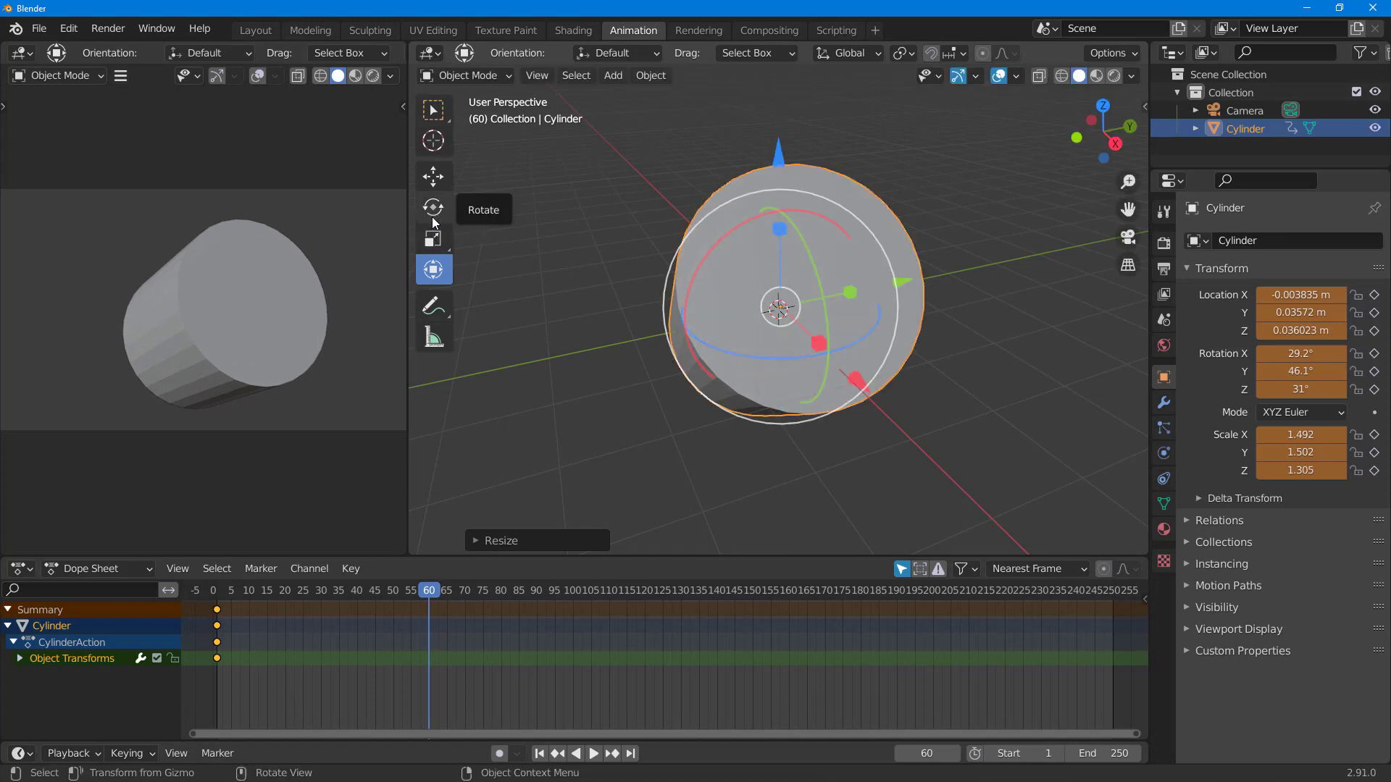
{"action": "left_click", "coordinate": [433, 176]}
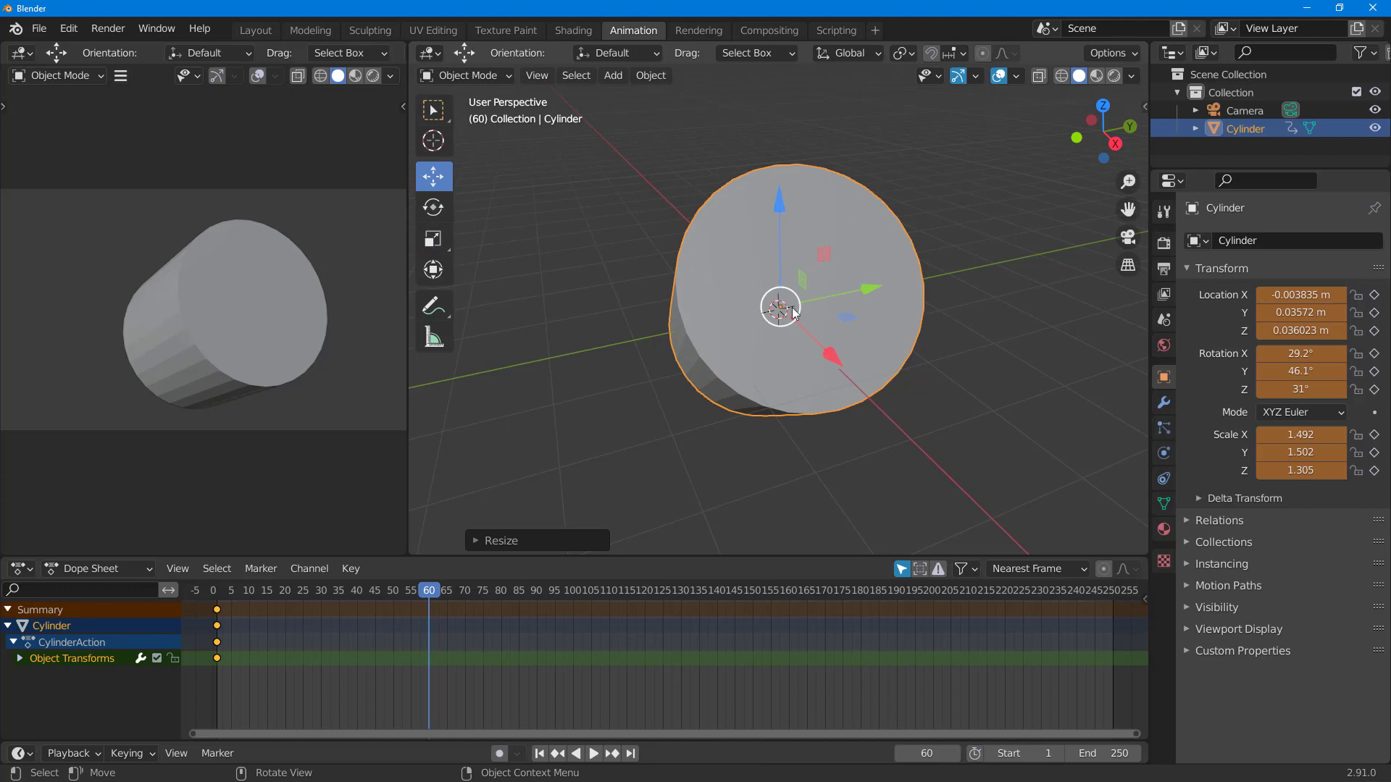
{"action": "left_click_drag", "start_coordinate": [781, 308], "coordinate": [693, 264]}
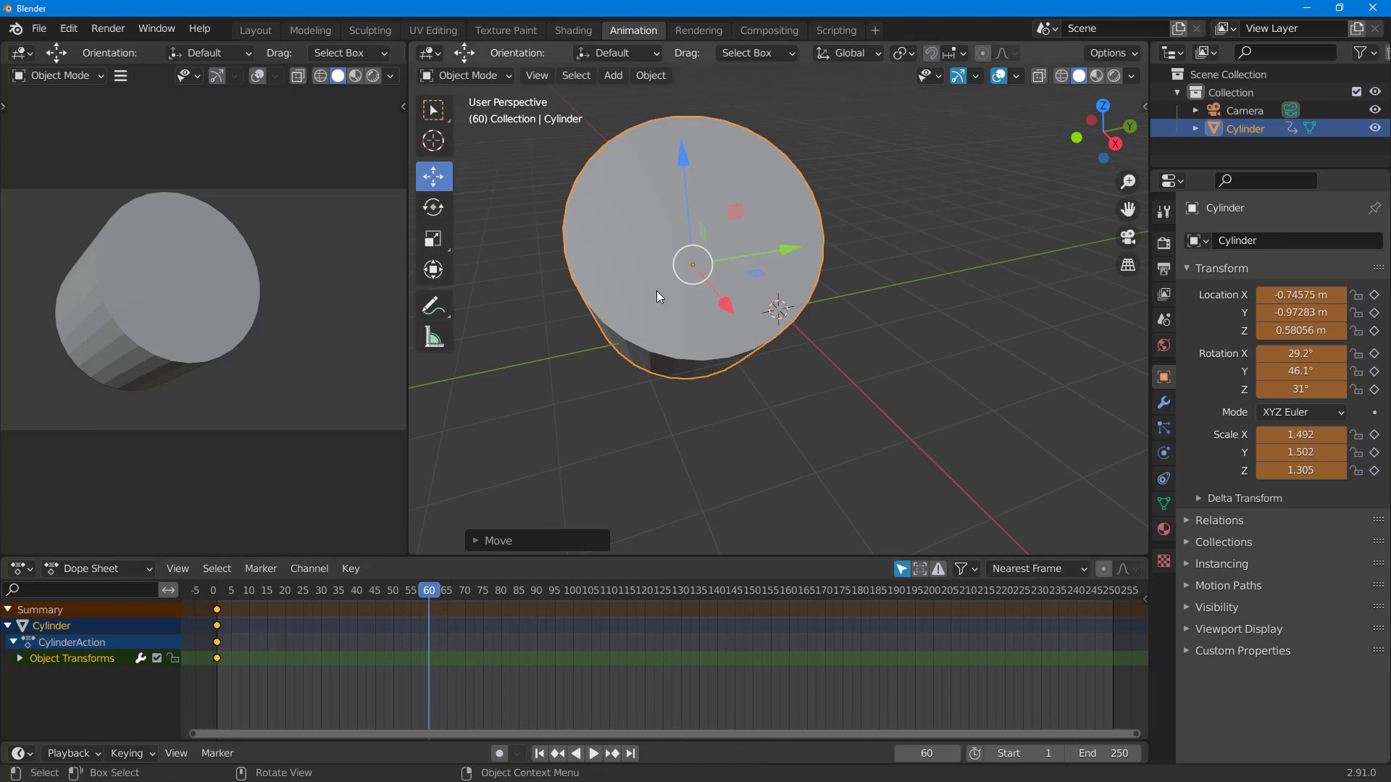
- Key Location, Rotation & Scale at frame 60, then compare frames 1 and 60
{"action": "key", "text": "i"}
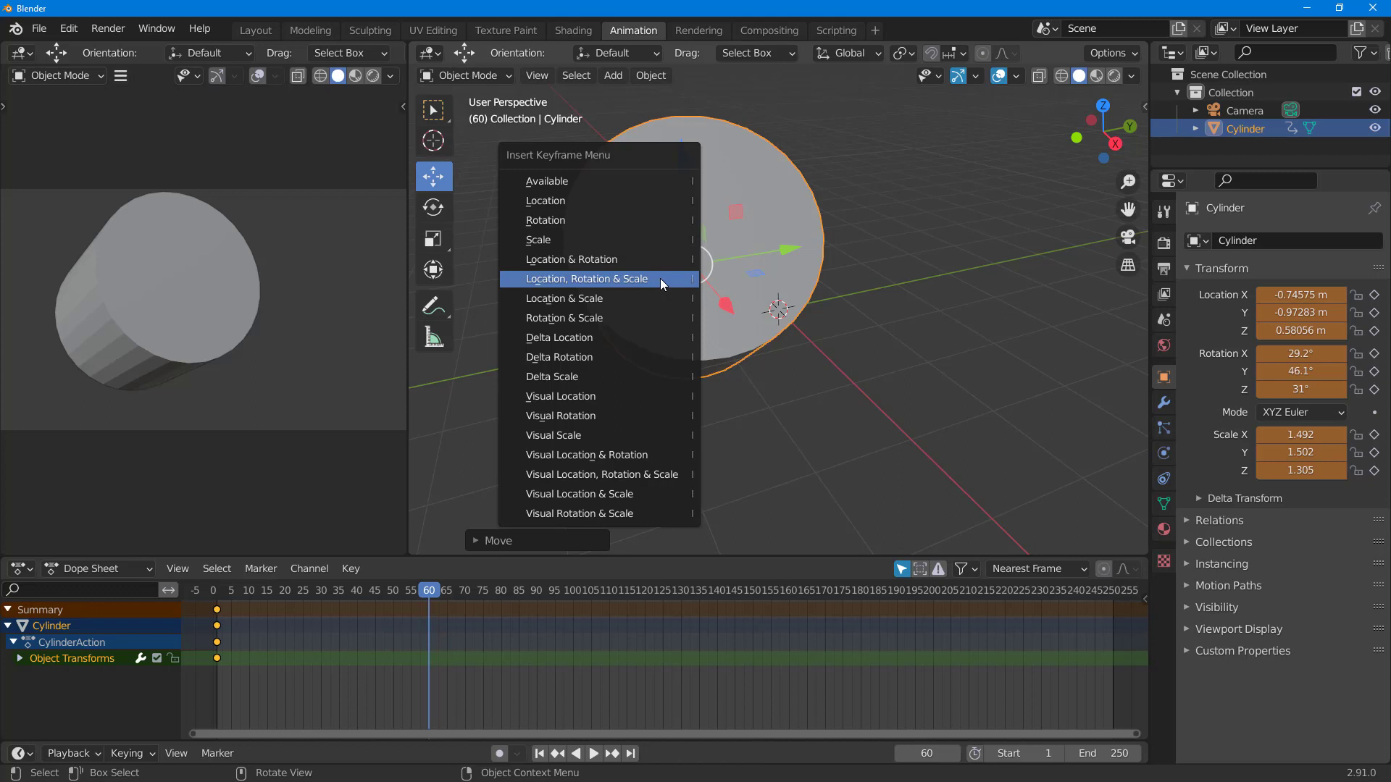
{"action": "left_click", "coordinate": [623, 282]}
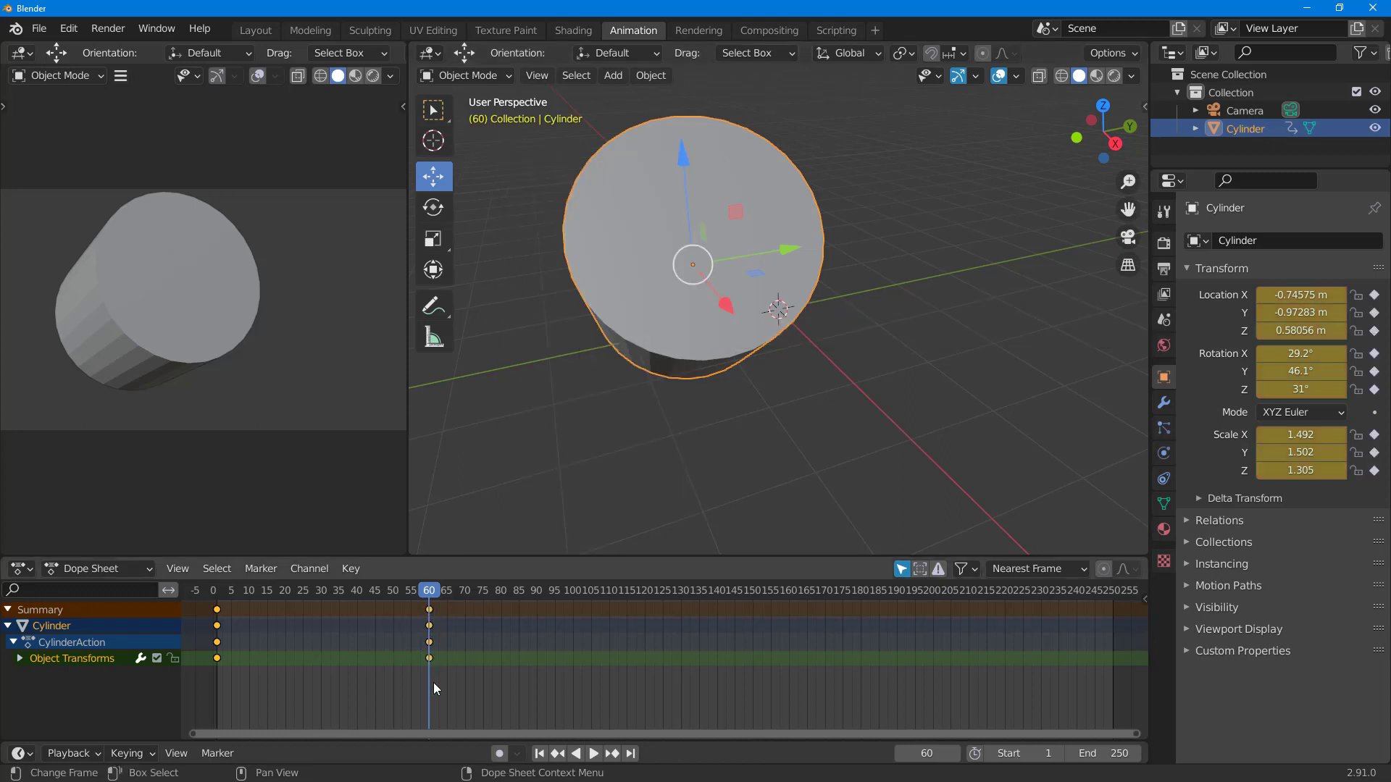
{"action": "left_click", "coordinate": [218, 592]}
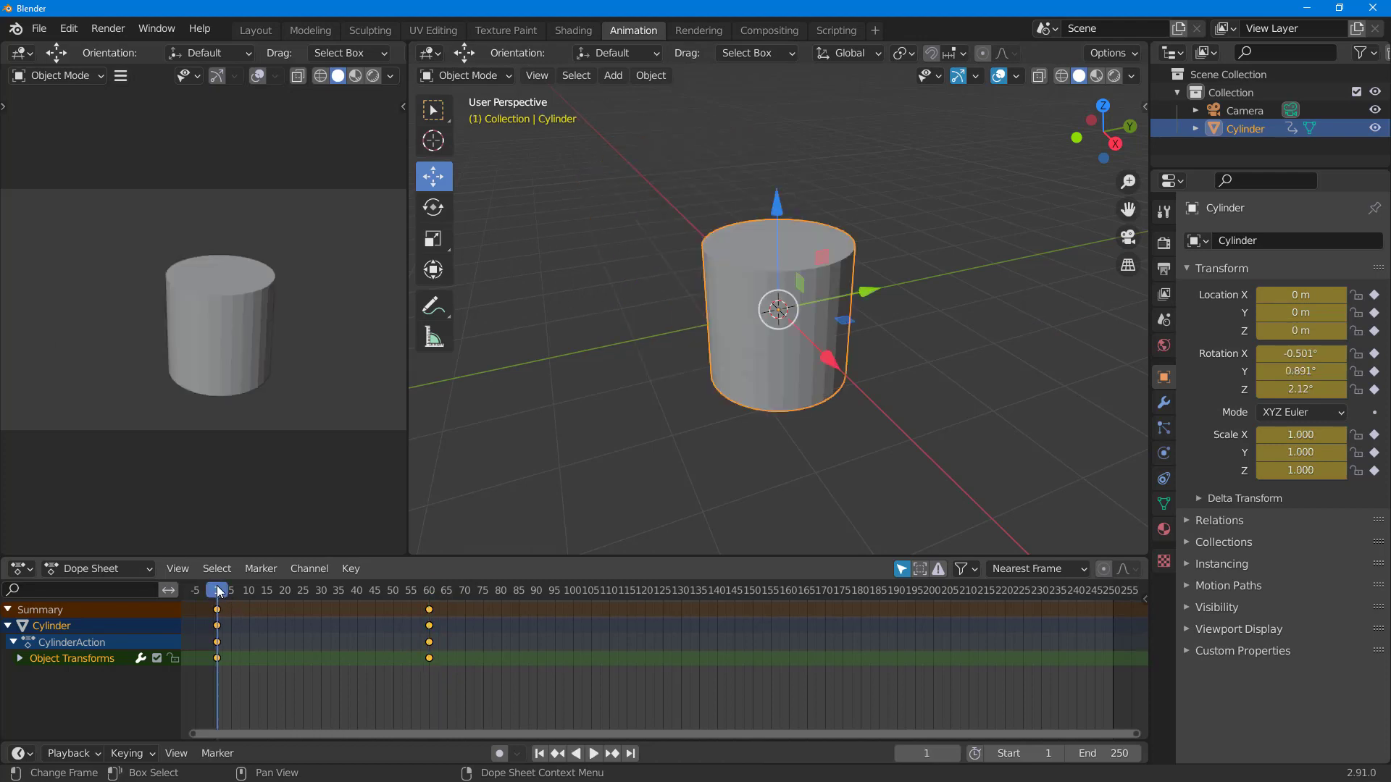
{"action": "left_click", "coordinate": [430, 591]}
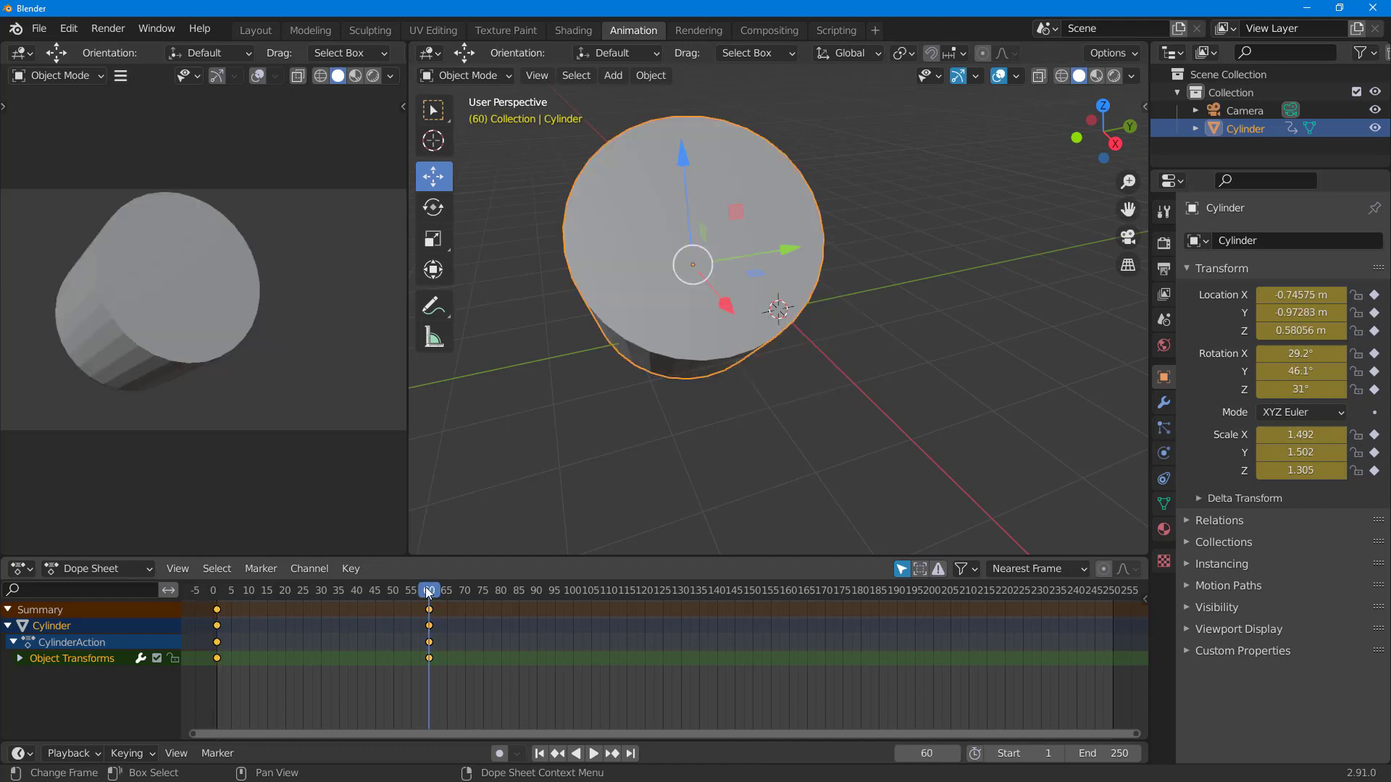
{"action": "left_click_drag", "start_coordinate": [433, 593], "coordinate": [214, 641]}
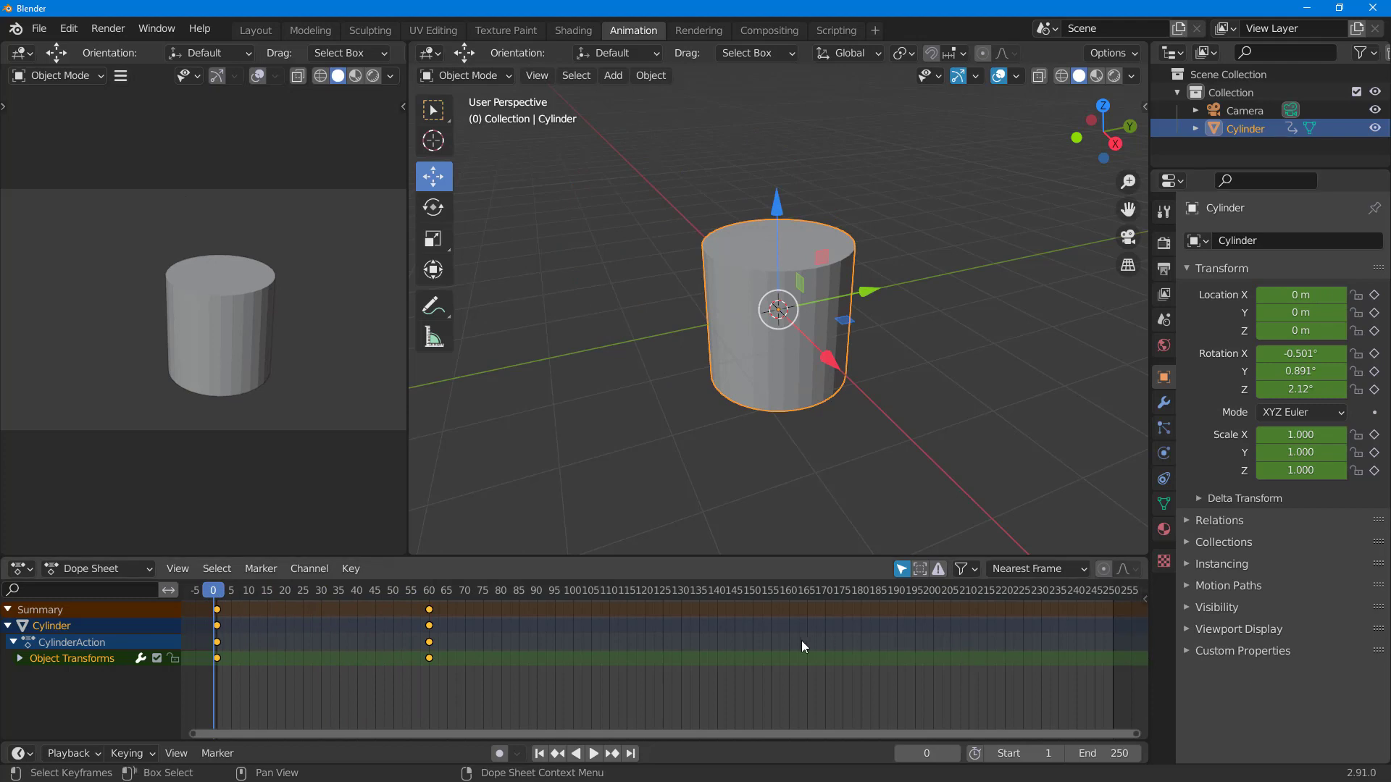
- Play and stop the animation twice, scrubbing back each time, and stop on frame 33
{"action": "key", "text": "space"}
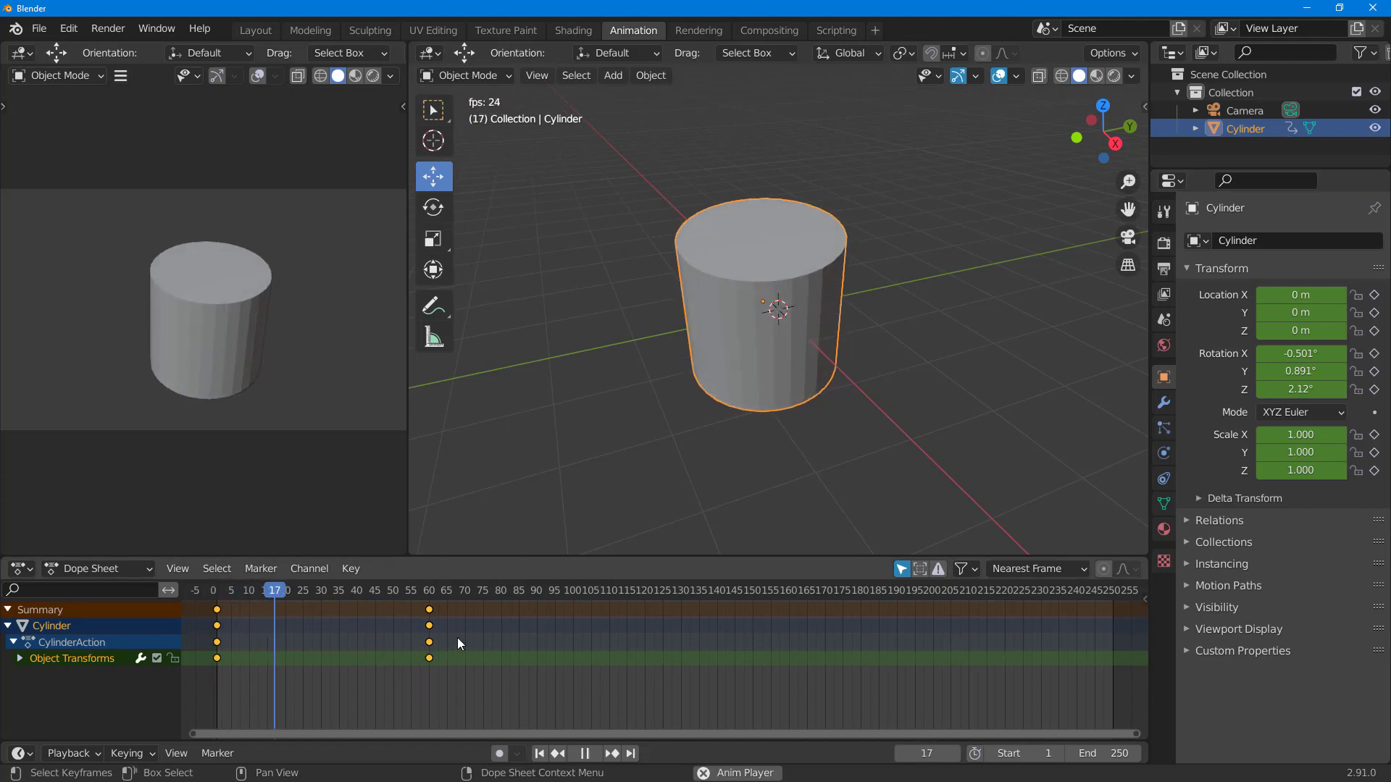
{"action": "key", "text": "space"}
{"action": "left_click_drag", "start_coordinate": [441, 598], "coordinate": [213, 596]}
{"action": "key", "text": "space"}
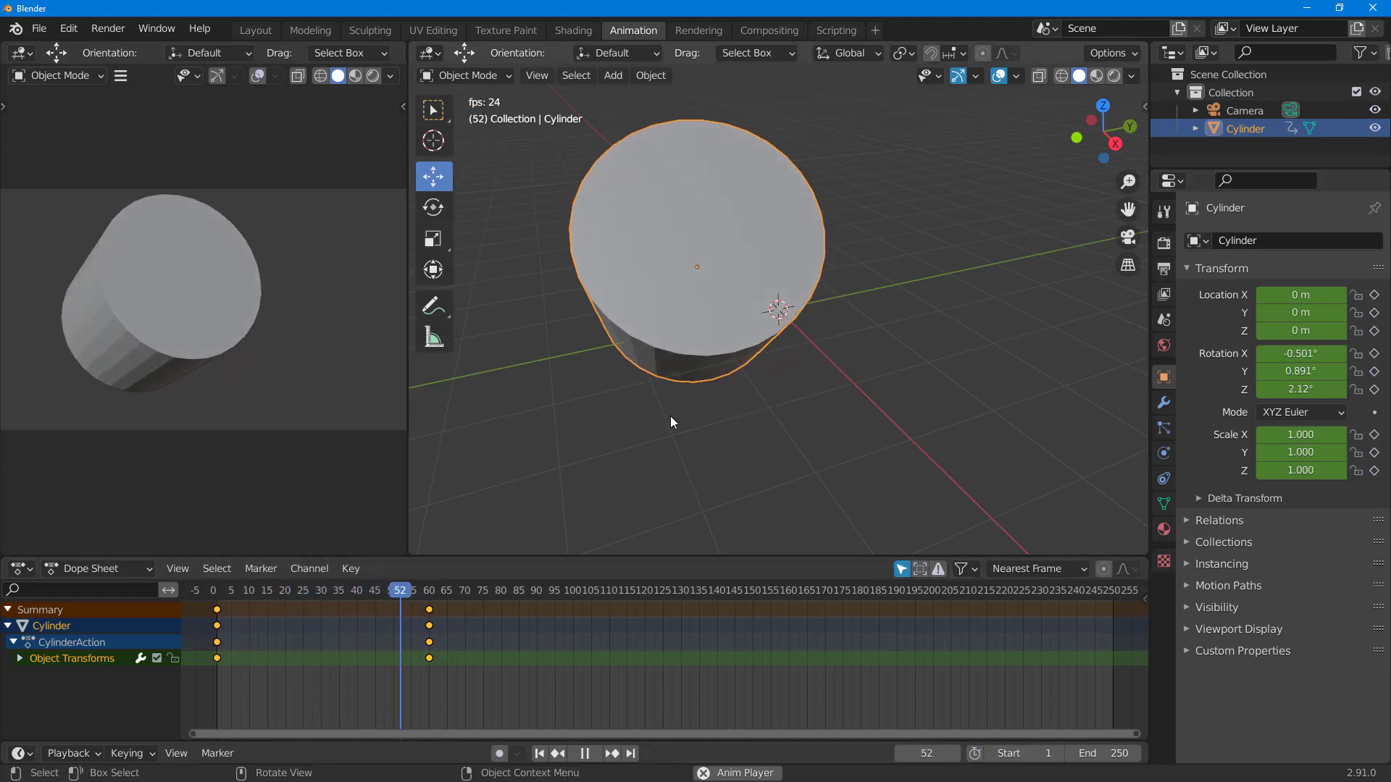
{"action": "key", "text": "space"}
{"action": "key", "text": "space"}
{"action": "left_click_drag", "start_coordinate": [453, 595], "coordinate": [292, 632]}
{"action": "key", "text": "Escape"}
{"action": "left_click_drag", "start_coordinate": [243, 608], "coordinate": [334, 606]}
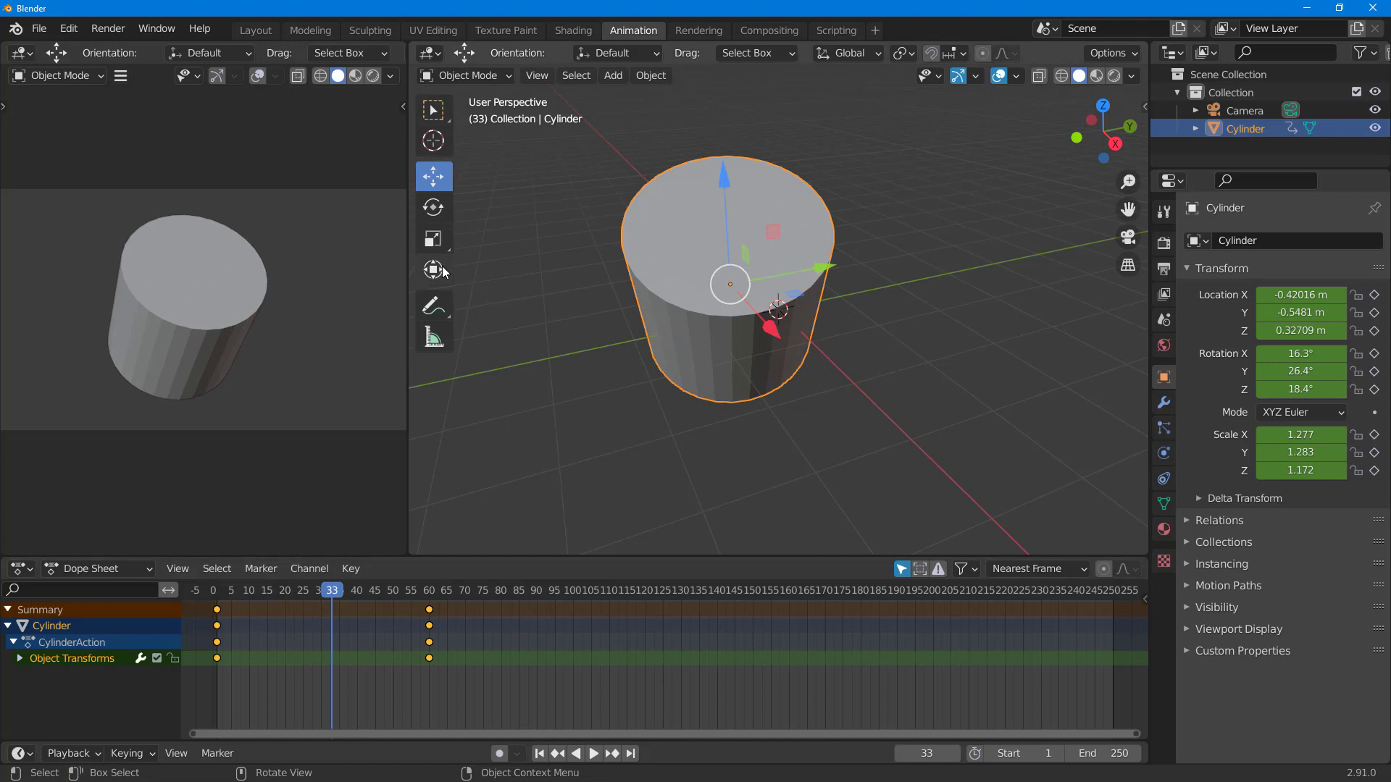
- Rotate the cylinder to 164°, 43.4°, 85.7° and key Location, Rotation & Scale at frame 33
{"action": "left_click", "coordinate": [442, 213]}
{"action": "left_click_drag", "start_coordinate": [762, 225], "coordinate": [549, 532]}
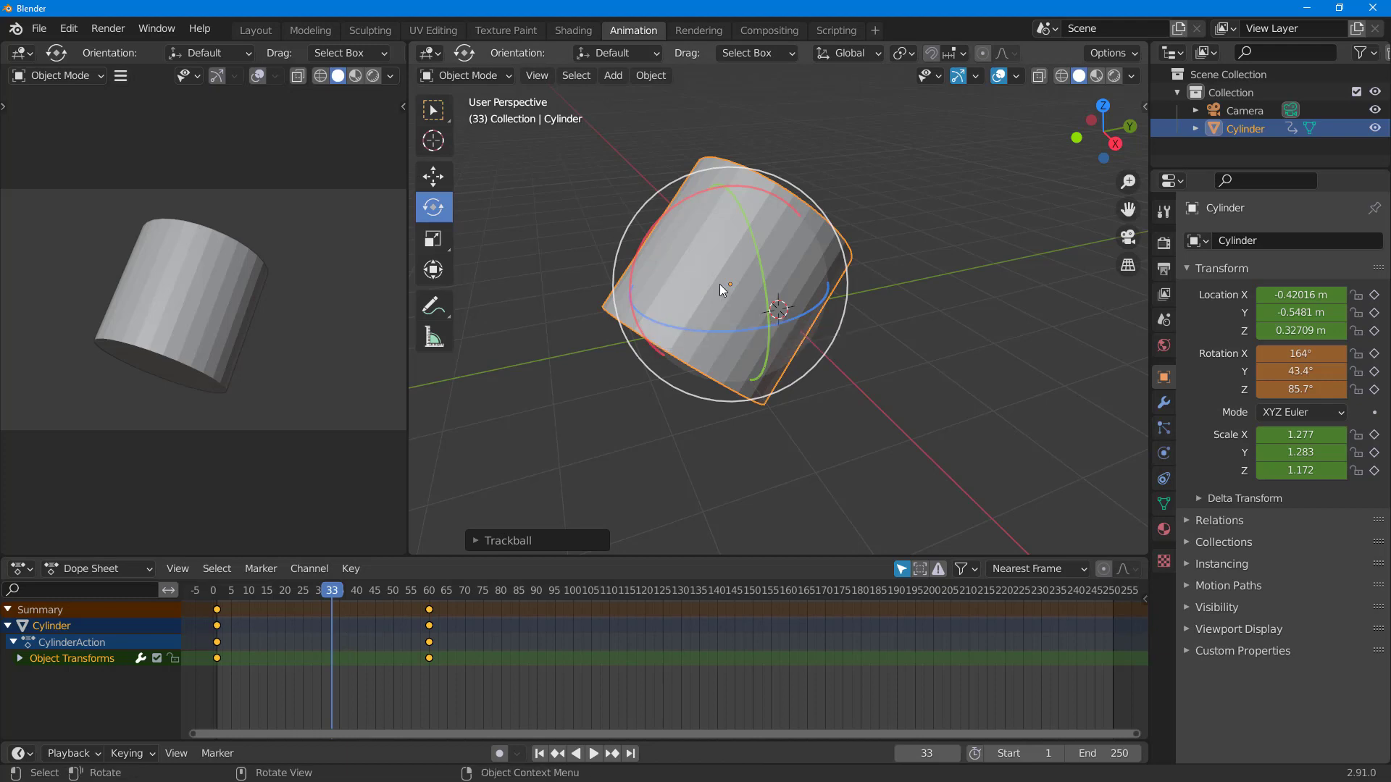
{"action": "key", "text": "i"}
{"action": "left_click", "coordinate": [691, 283]}
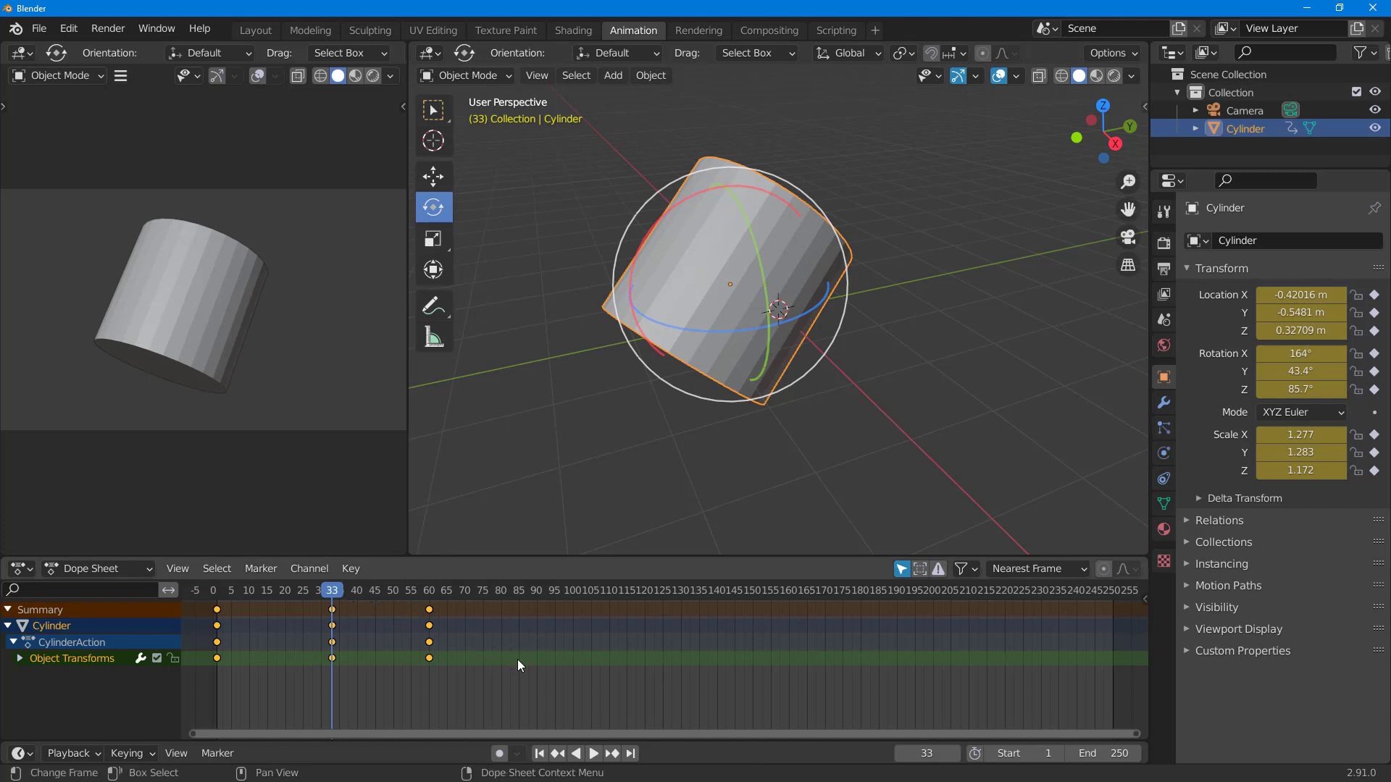
- Enable auto-keying and tumble the cylinder further at frame 49
{"action": "left_click", "coordinate": [499, 754]}
{"action": "key", "text": "space"}
{"action": "left_click", "coordinate": [204, 614]}
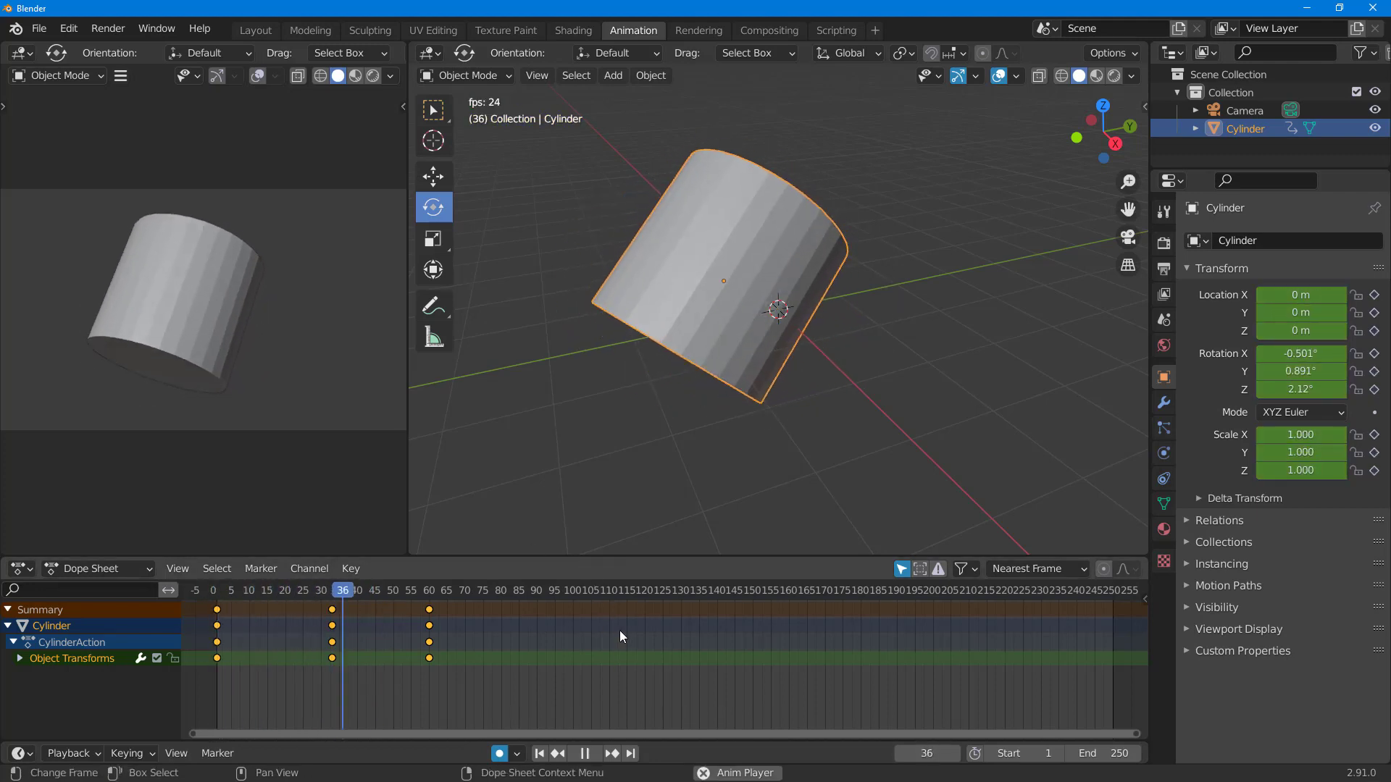
{"action": "left_click_drag", "start_coordinate": [396, 601], "coordinate": [388, 592]}
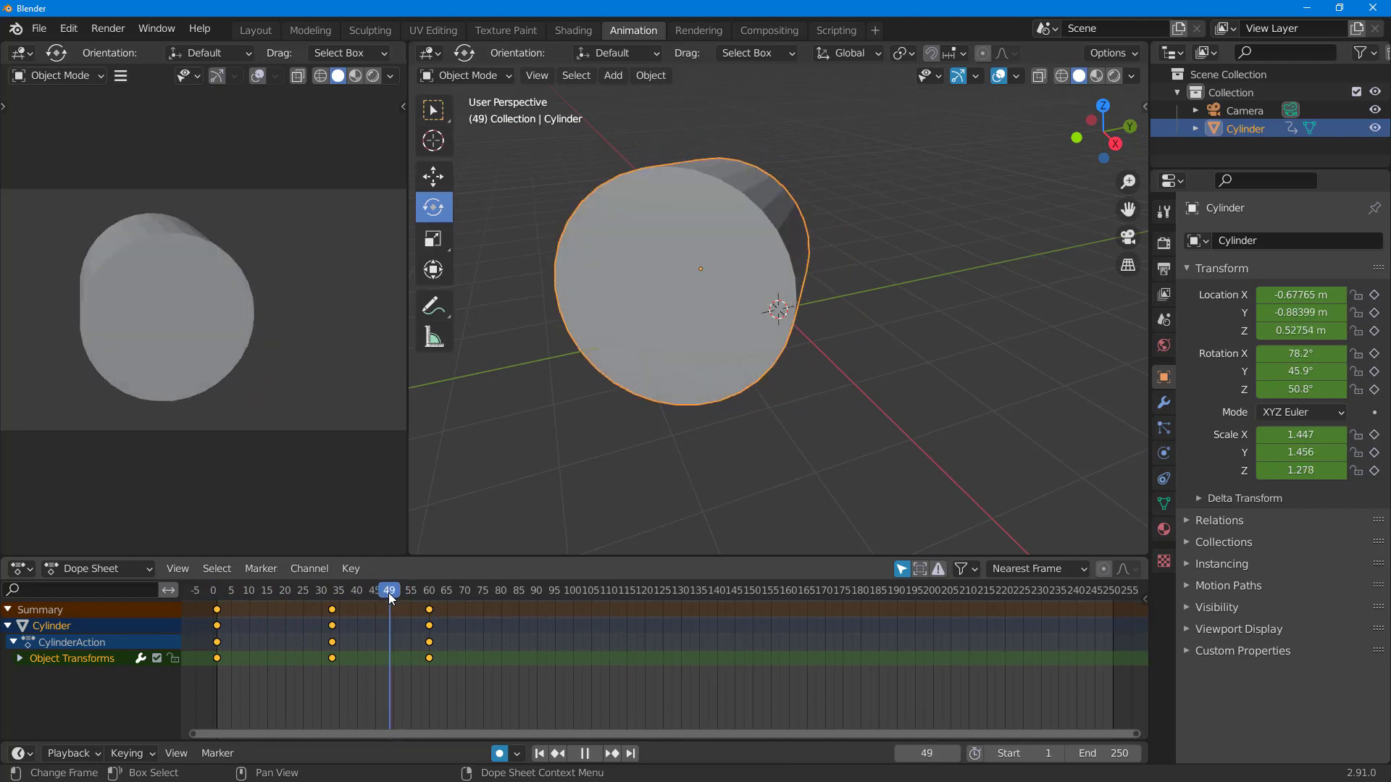
{"action": "left_click_drag", "start_coordinate": [715, 242], "coordinate": [738, 262]}
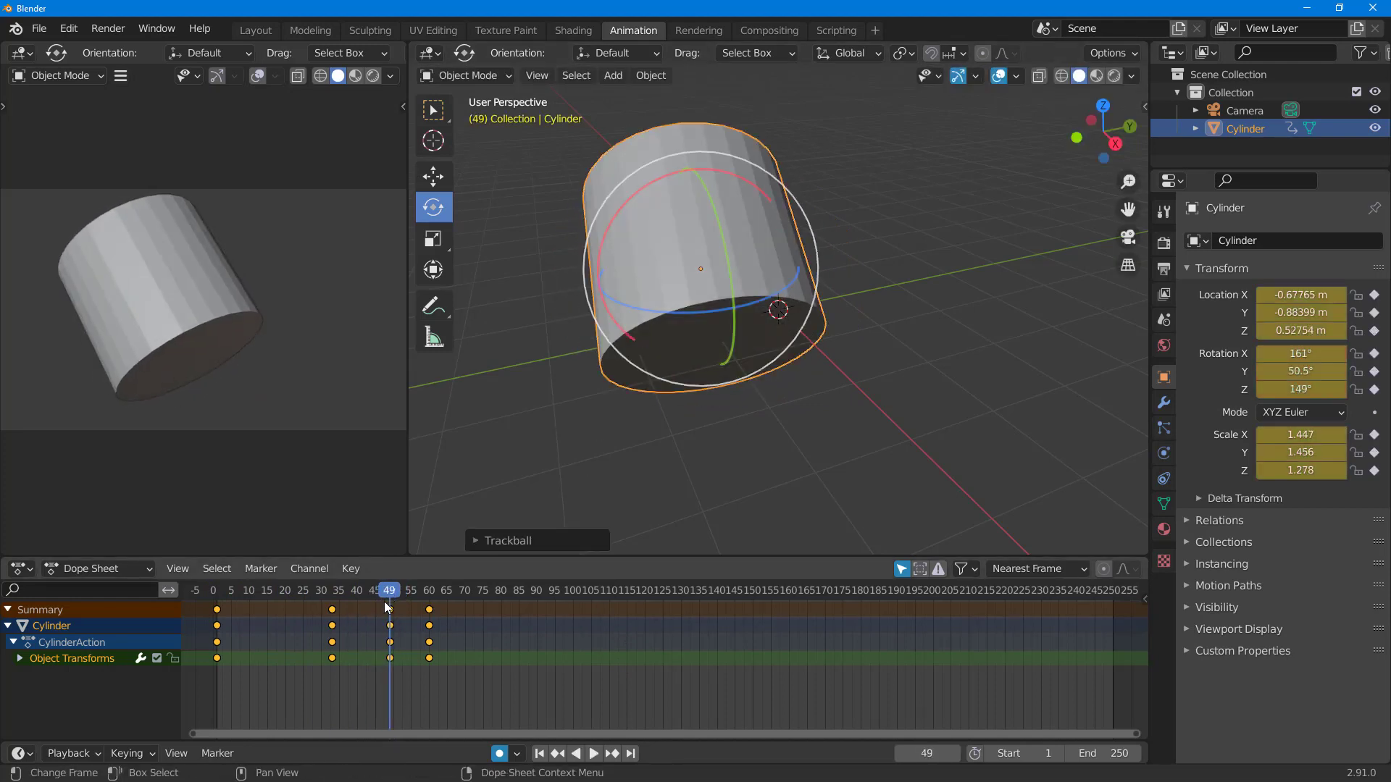
- At frame 87, move the cylinder to Y 2.4511 m, rotate it to 126°, 40°, 115° and enlarge it
{"action": "left_click_drag", "start_coordinate": [441, 596], "coordinate": [526, 592]}
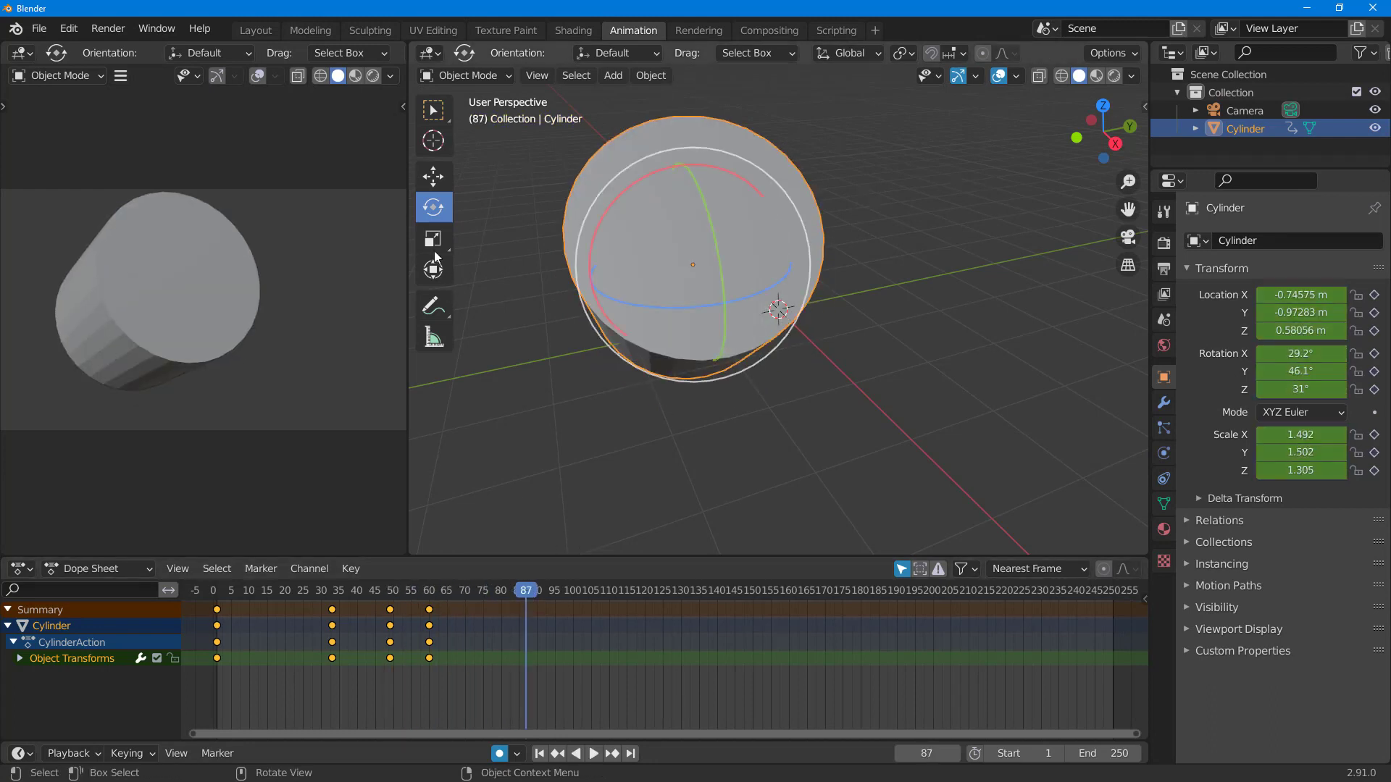
{"action": "left_click", "coordinate": [434, 239]}
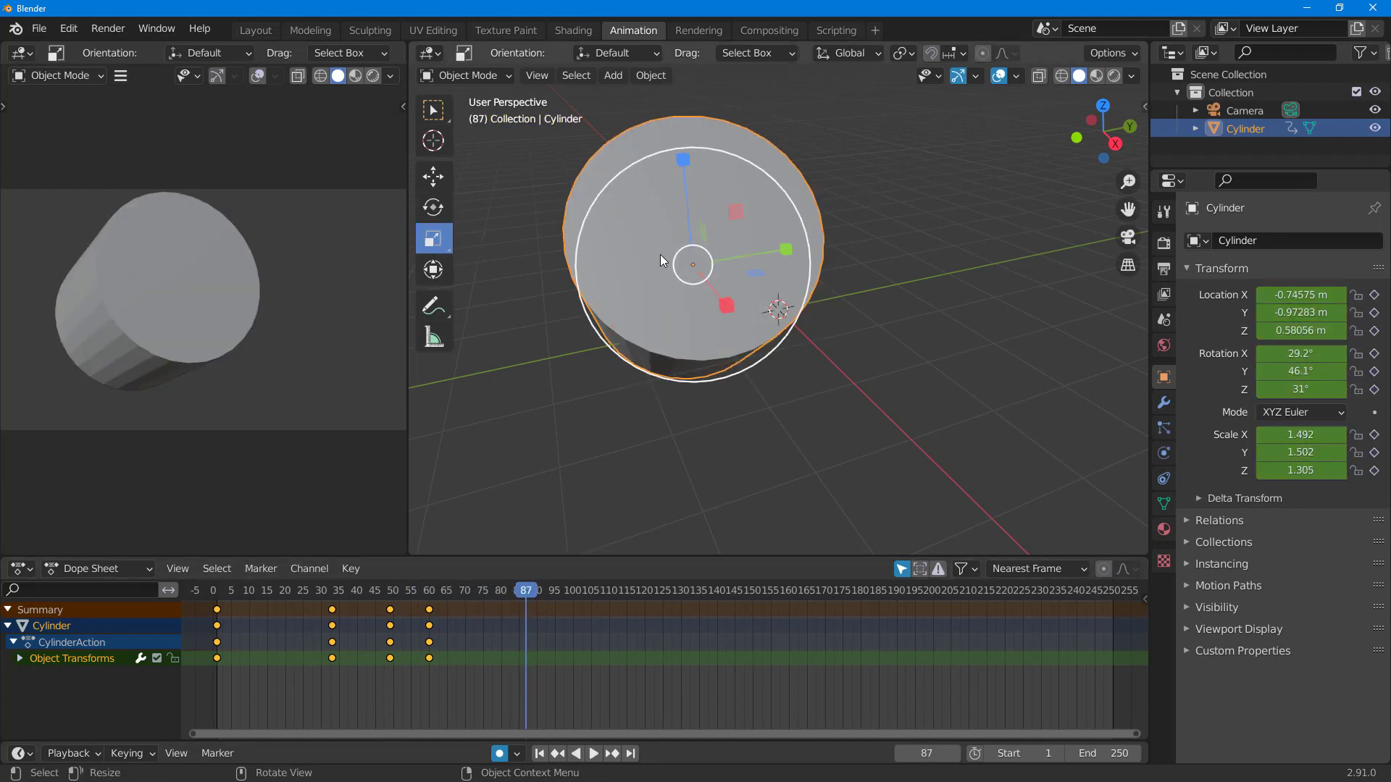
{"action": "left_click", "coordinate": [433, 178]}
{"action": "left_click_drag", "start_coordinate": [776, 248], "coordinate": [972, 232]}
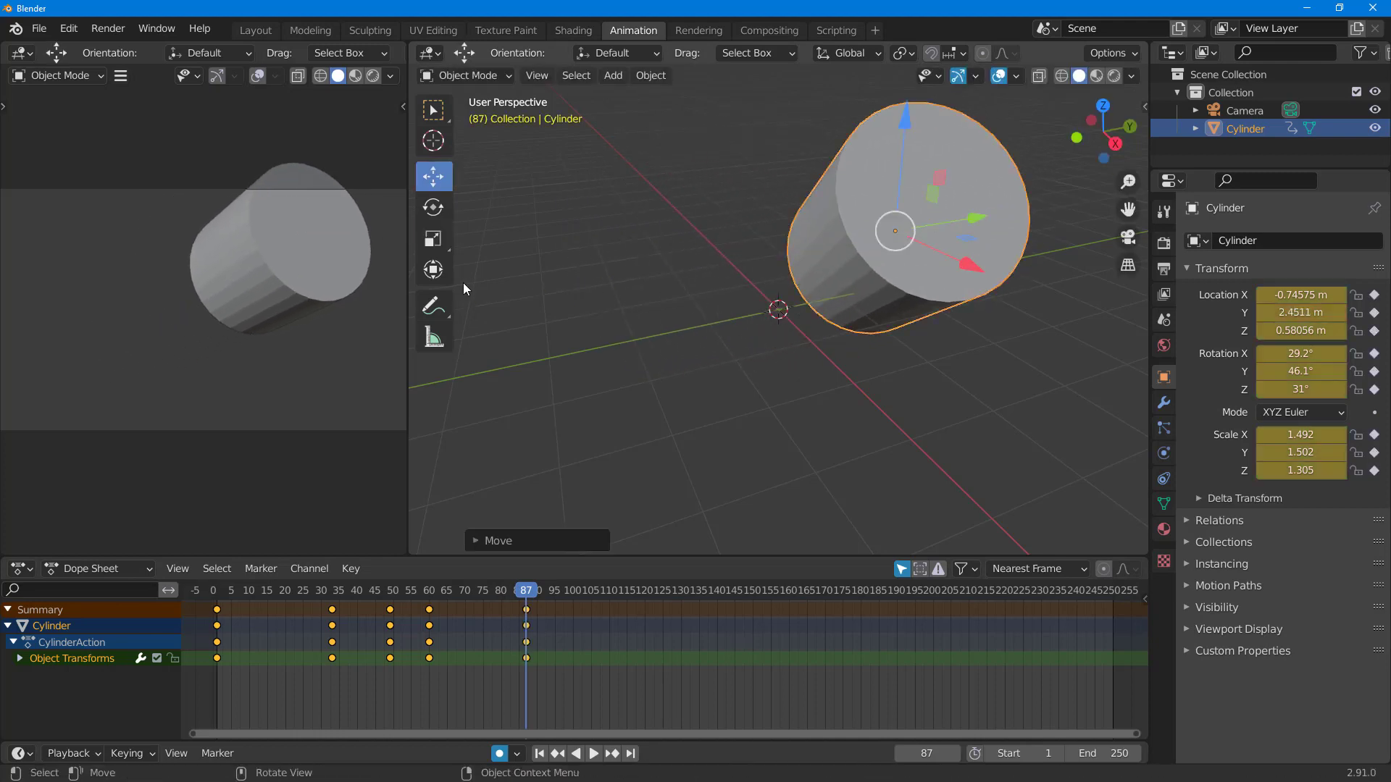
{"action": "left_click", "coordinate": [433, 270]}
{"action": "left_click_drag", "start_coordinate": [898, 178], "coordinate": [525, 254]}
{"action": "left_click", "coordinate": [434, 239]}
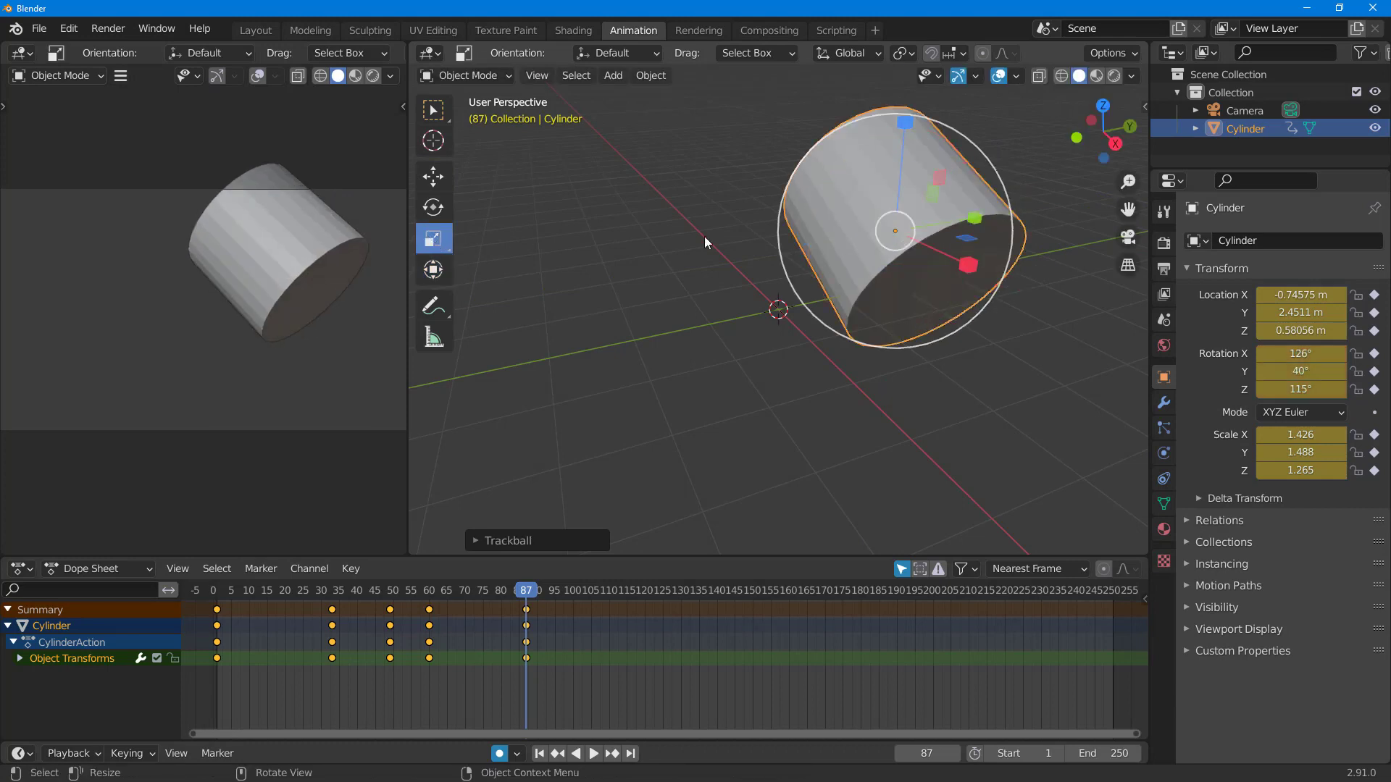
{"action": "left_click_drag", "start_coordinate": [901, 218], "coordinate": [907, 210]}
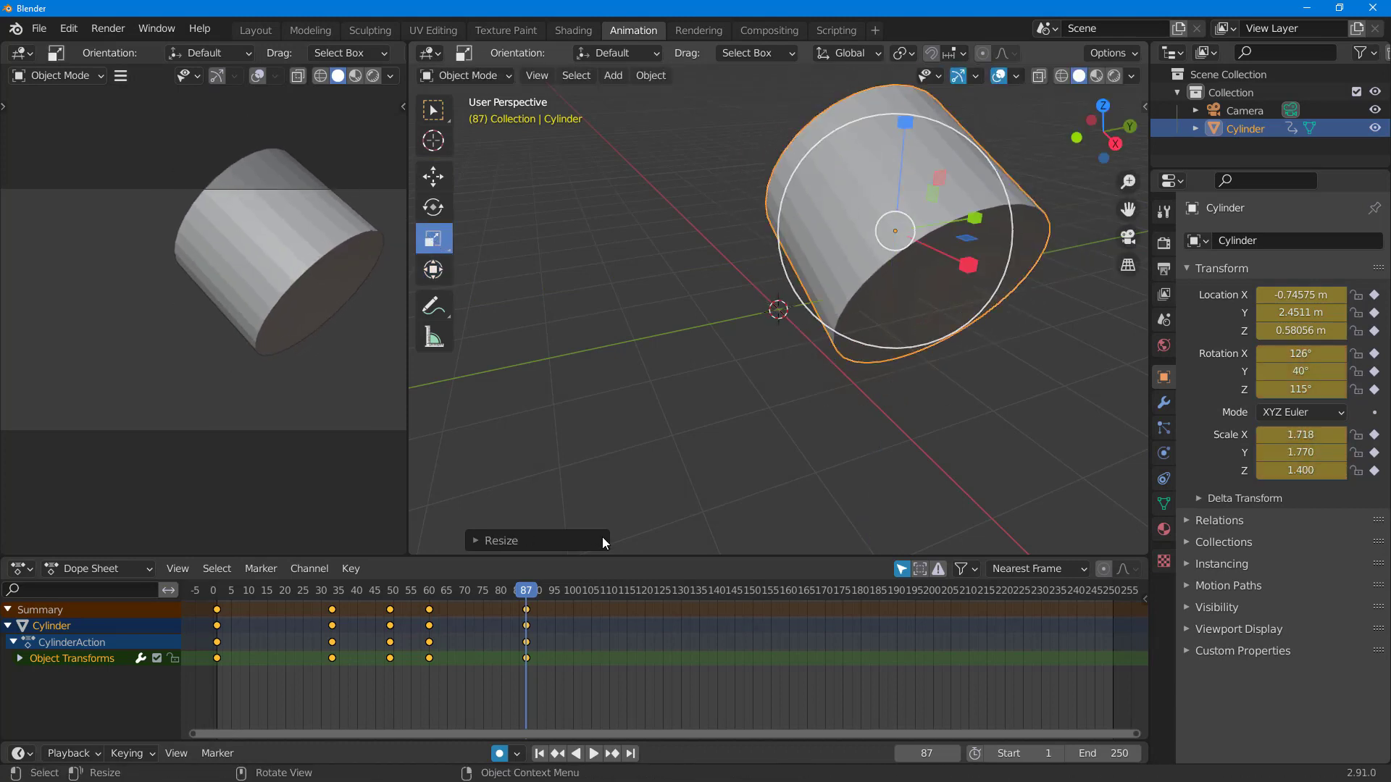
{"action": "left_click", "coordinate": [213, 590]}
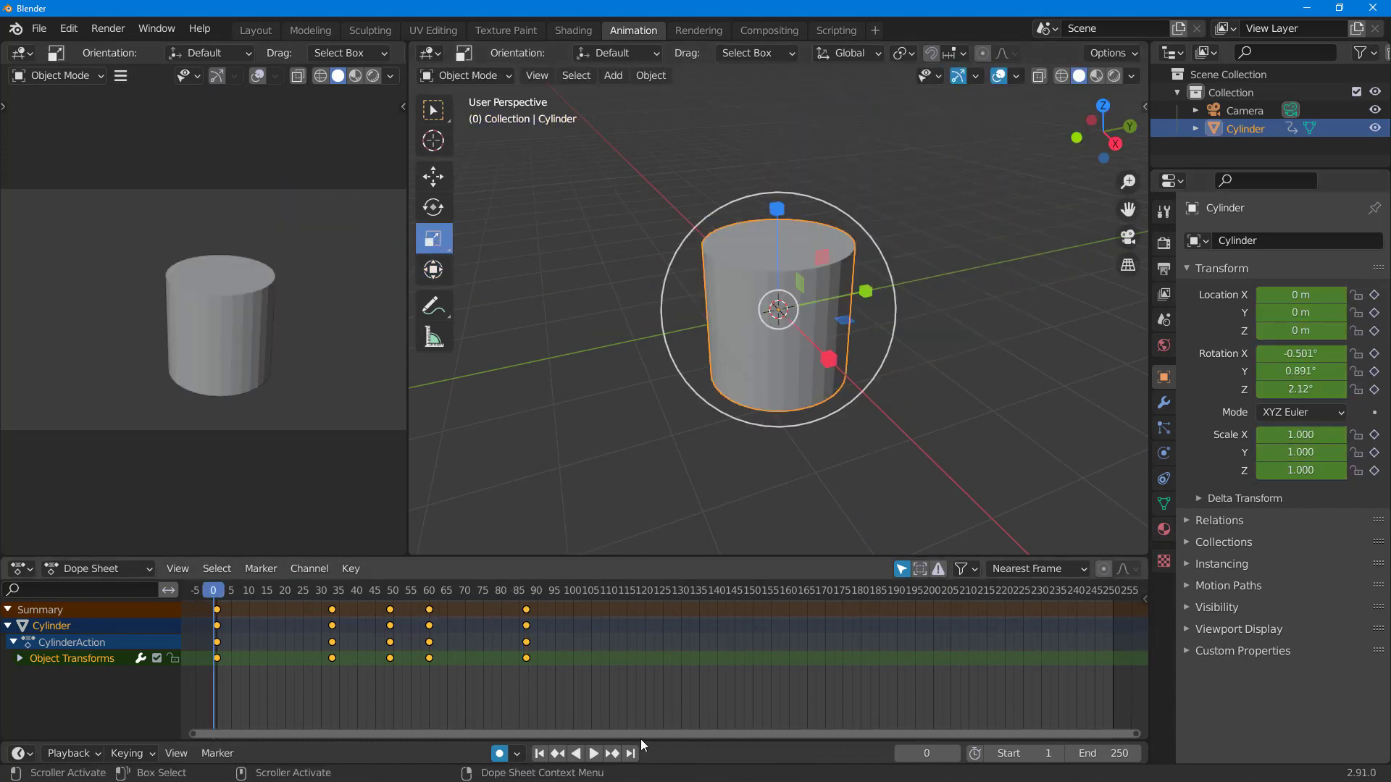
- Play the animation, scrub back, and replay it through the five keyframes to frame 88
{"action": "left_click", "coordinate": [594, 754]}
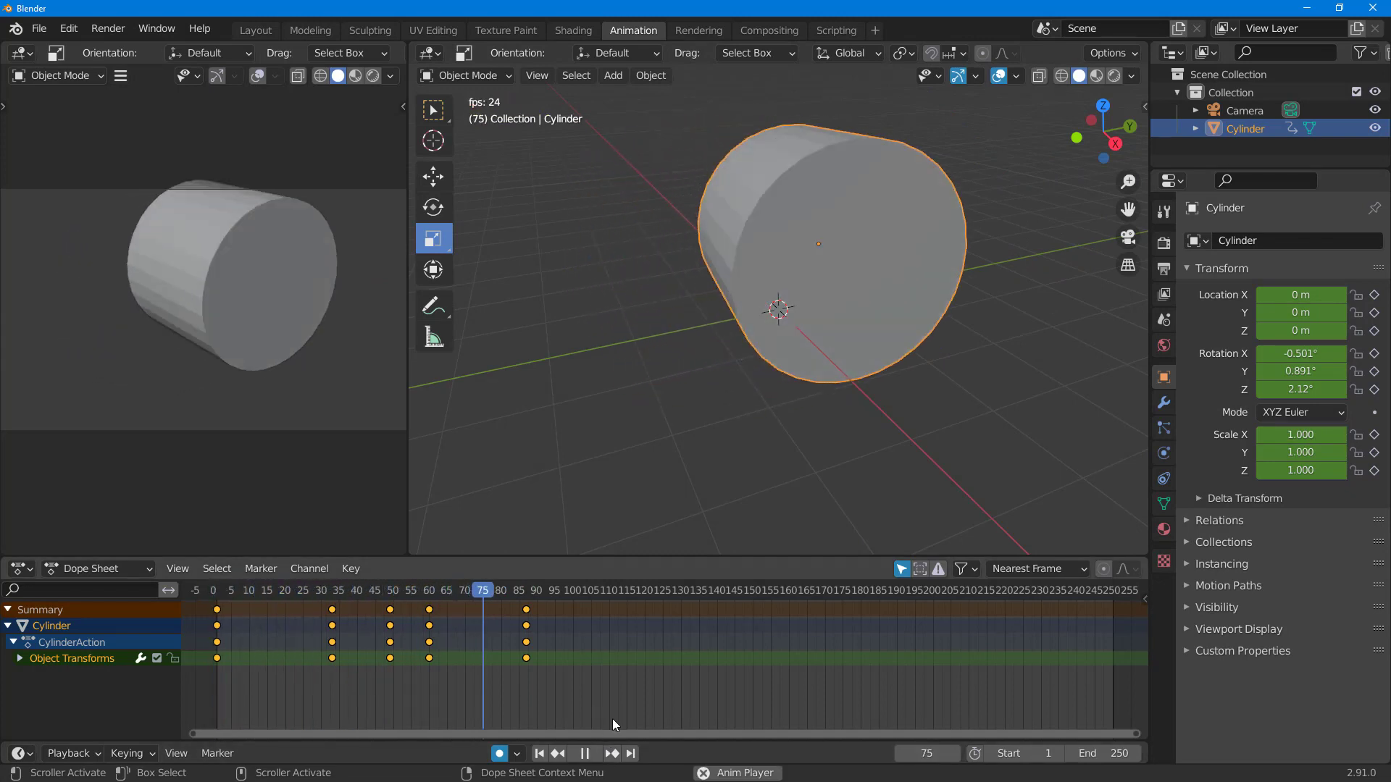
{"action": "key", "text": "space"}
{"action": "left_click_drag", "start_coordinate": [561, 591], "coordinate": [217, 616]}
{"action": "key", "text": "space"}
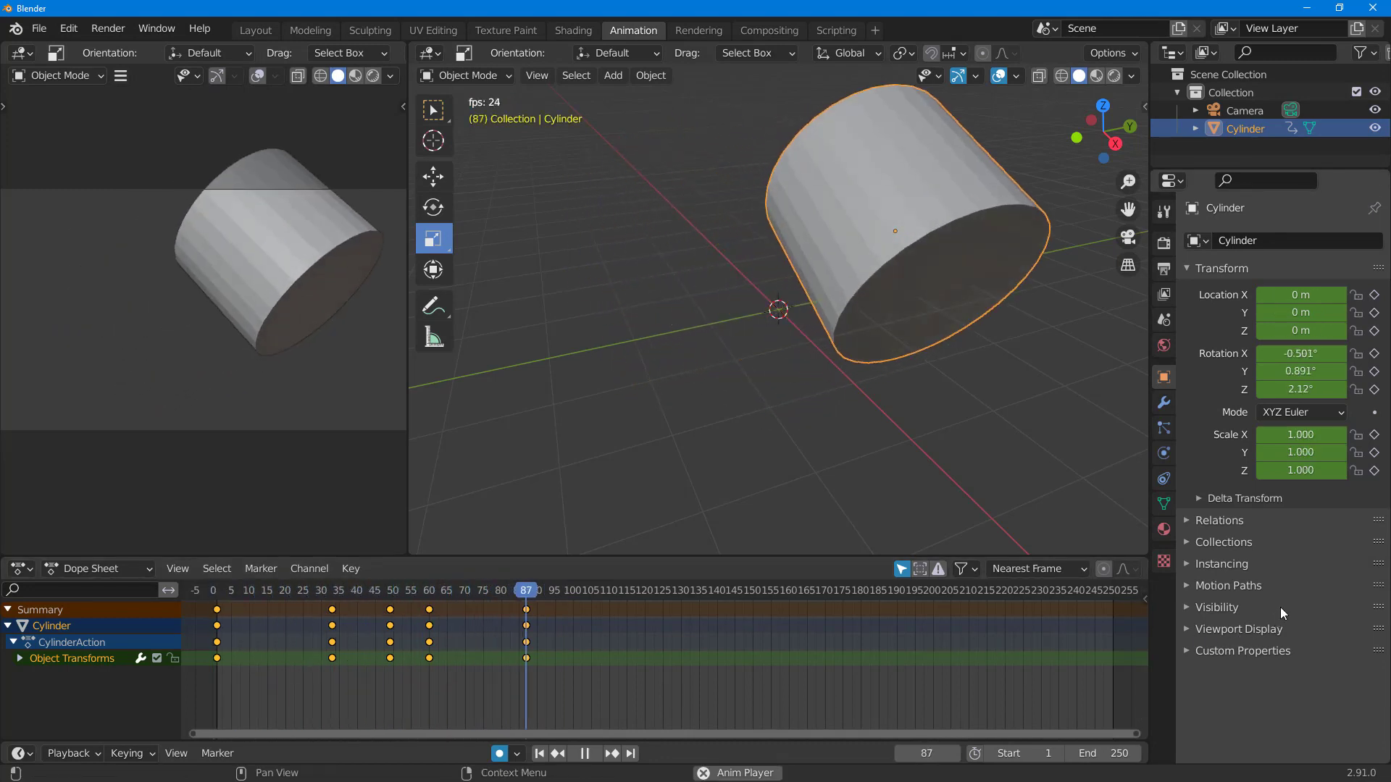
{"action": "key", "text": "space"}
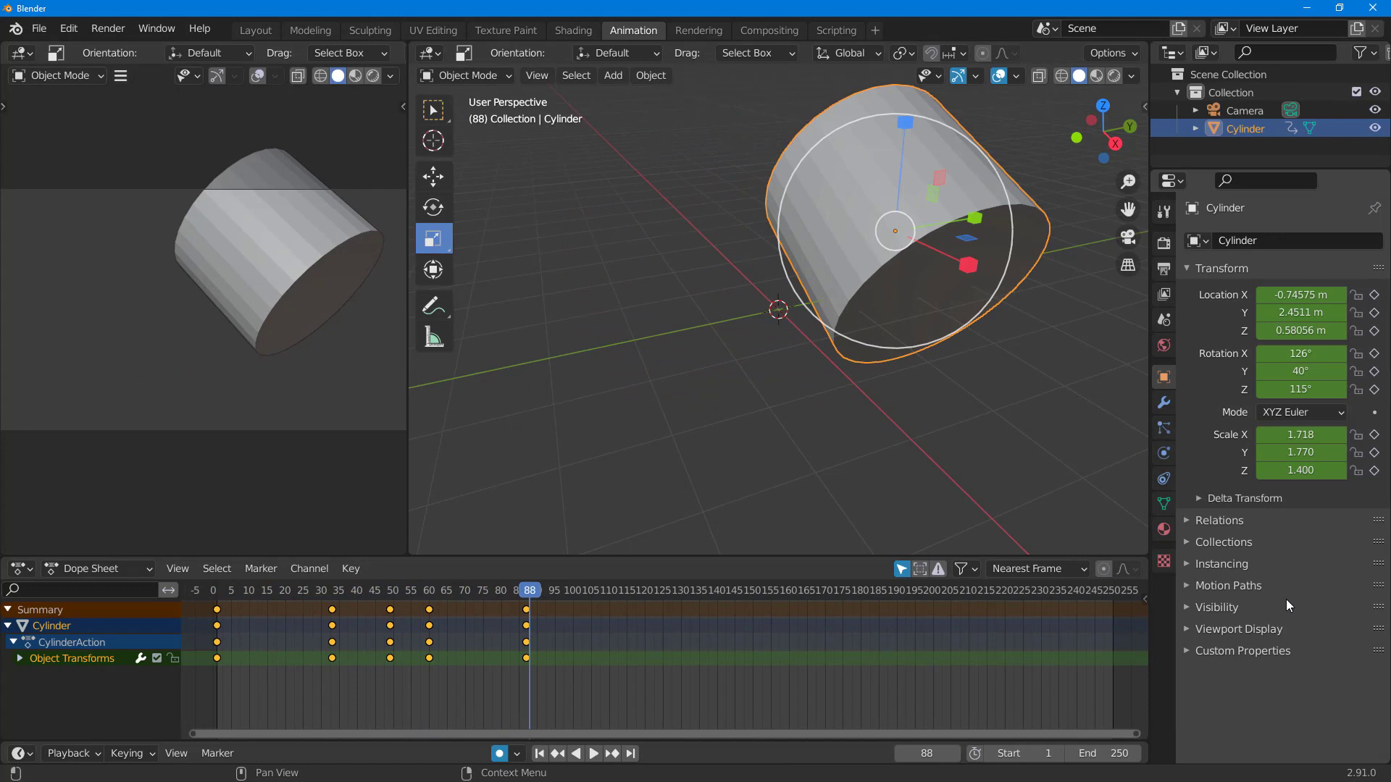